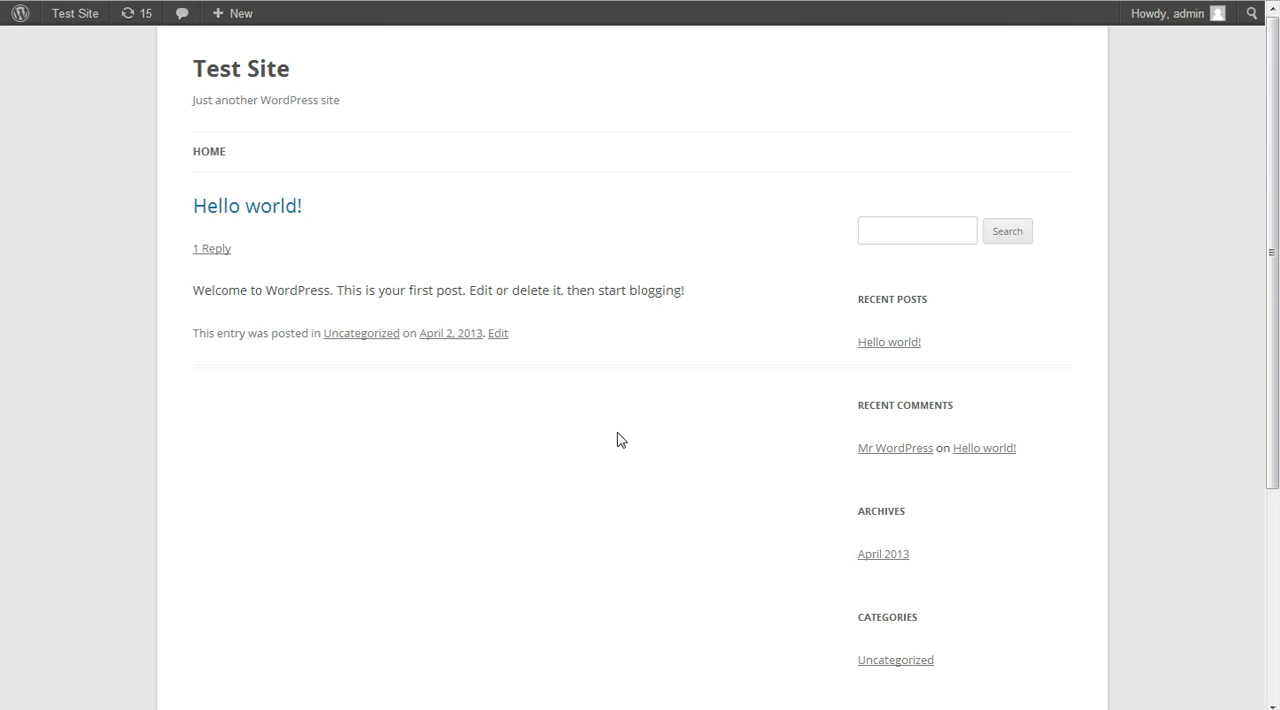
Open the site's dashboard and go to the list of installed plugins
{"action": "mouse_move", "coordinate": [94, 25]}
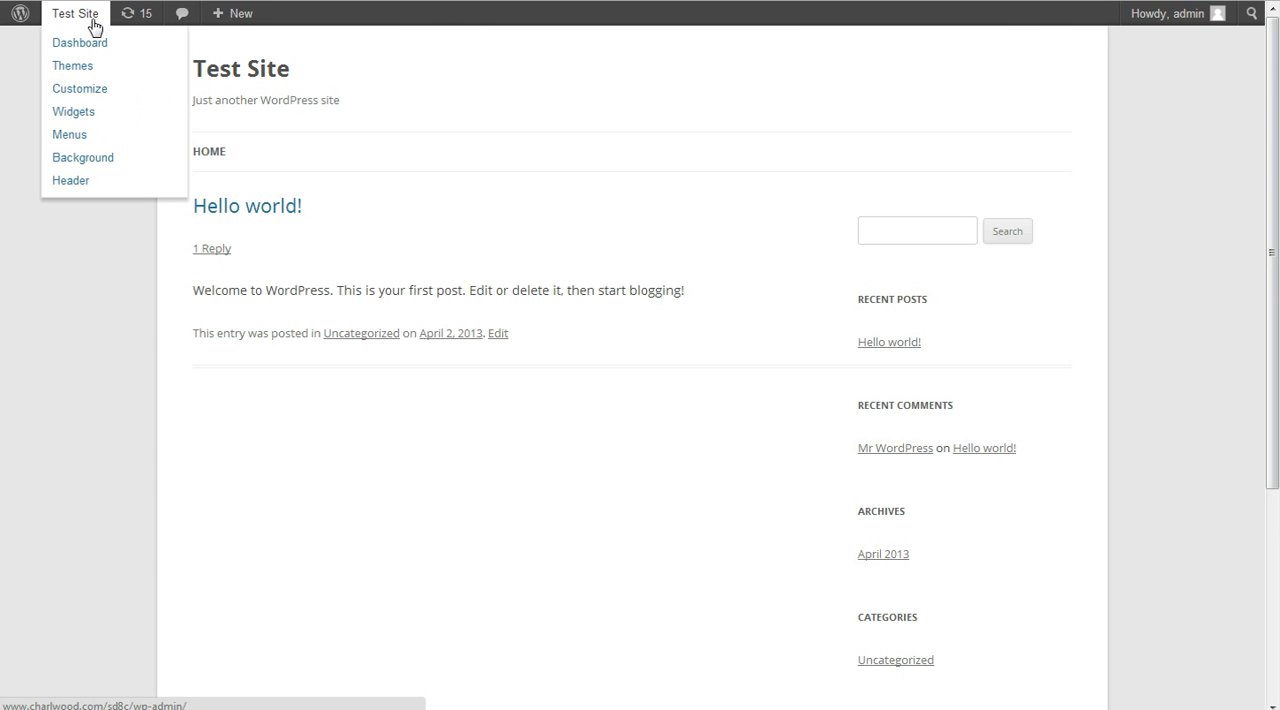
{"action": "left_click", "coordinate": [93, 51]}
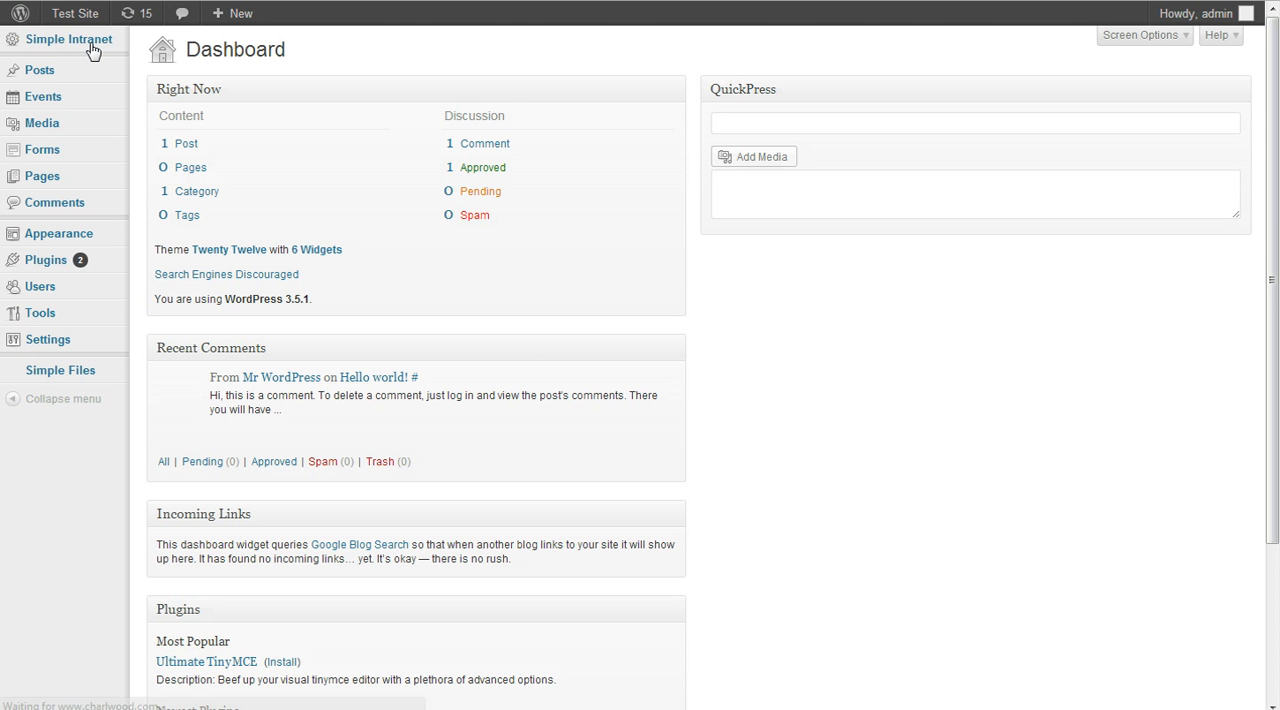
{"action": "mouse_move", "coordinate": [65, 262]}
{"action": "left_click", "coordinate": [173, 262]}
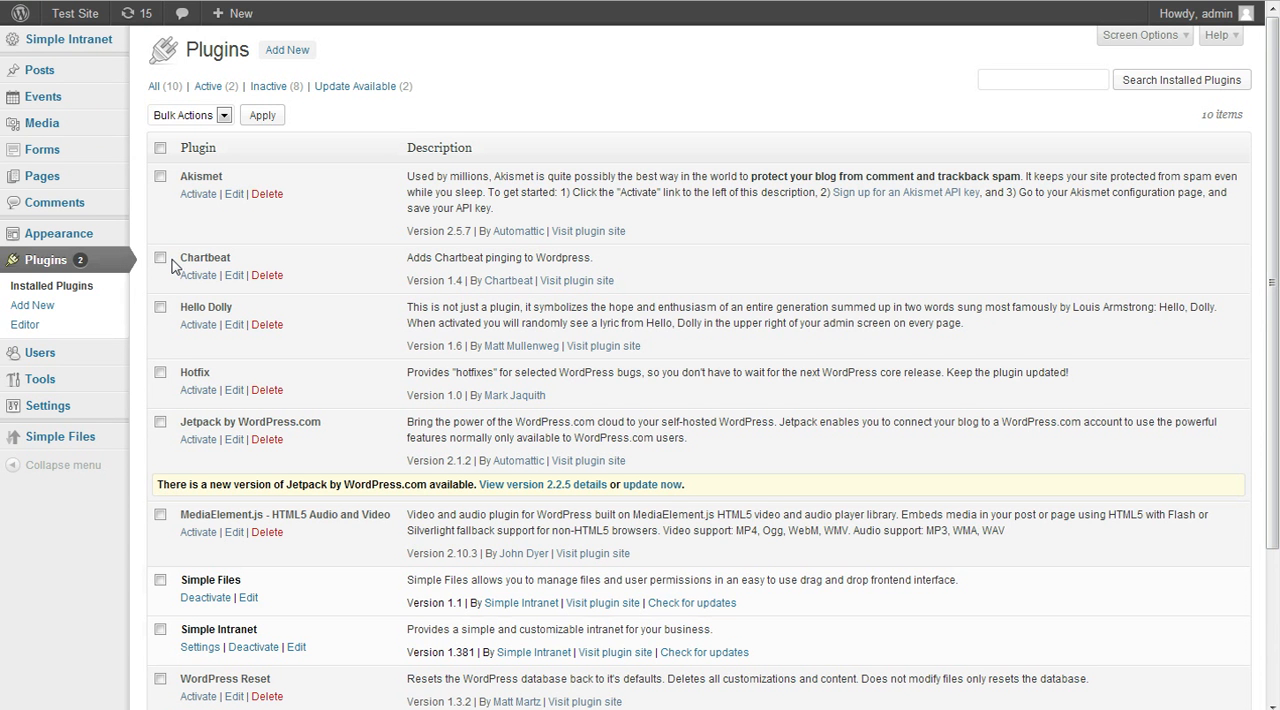
Open the Simple Files plugin's file upload management and view its maximum upload size settings
{"action": "scroll", "coordinate": [312, 575], "scroll_direction": "down", "scroll_amount": 2}
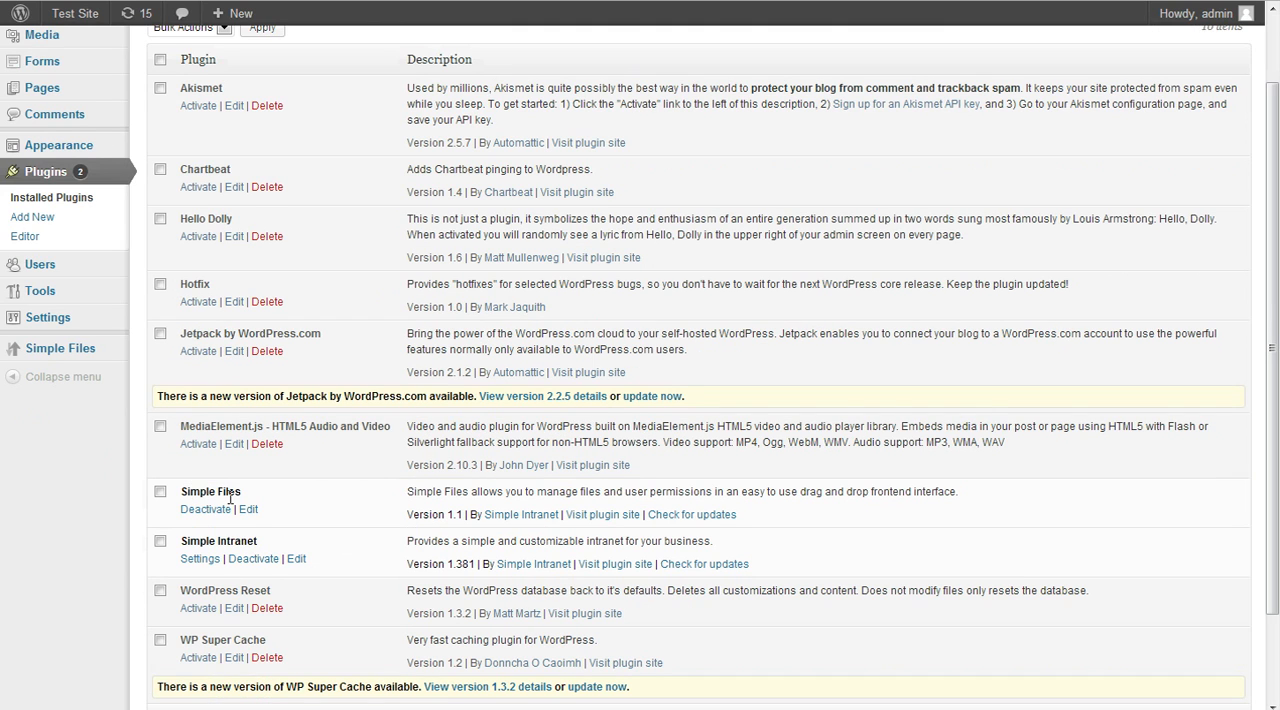
{"action": "left_click", "coordinate": [90, 355]}
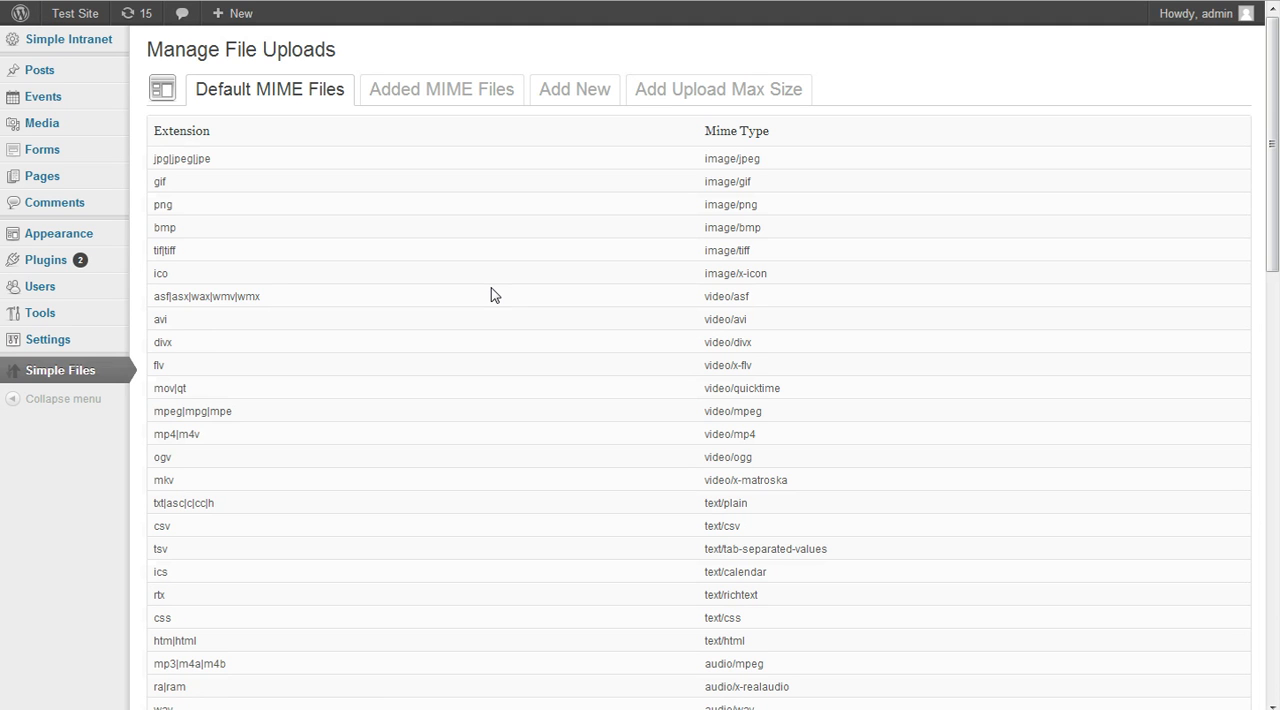
{"action": "left_click", "coordinate": [707, 92]}
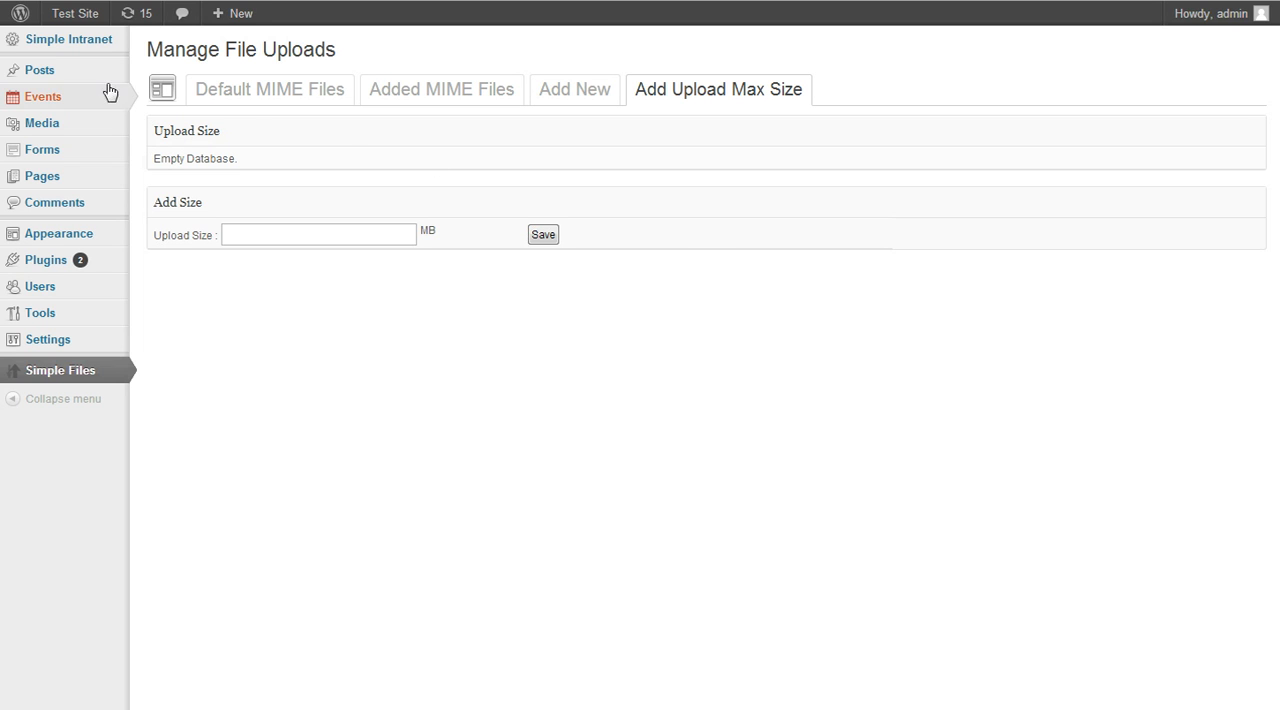
Create a new page with the title "File Management Area"
{"action": "mouse_move", "coordinate": [224, 22]}
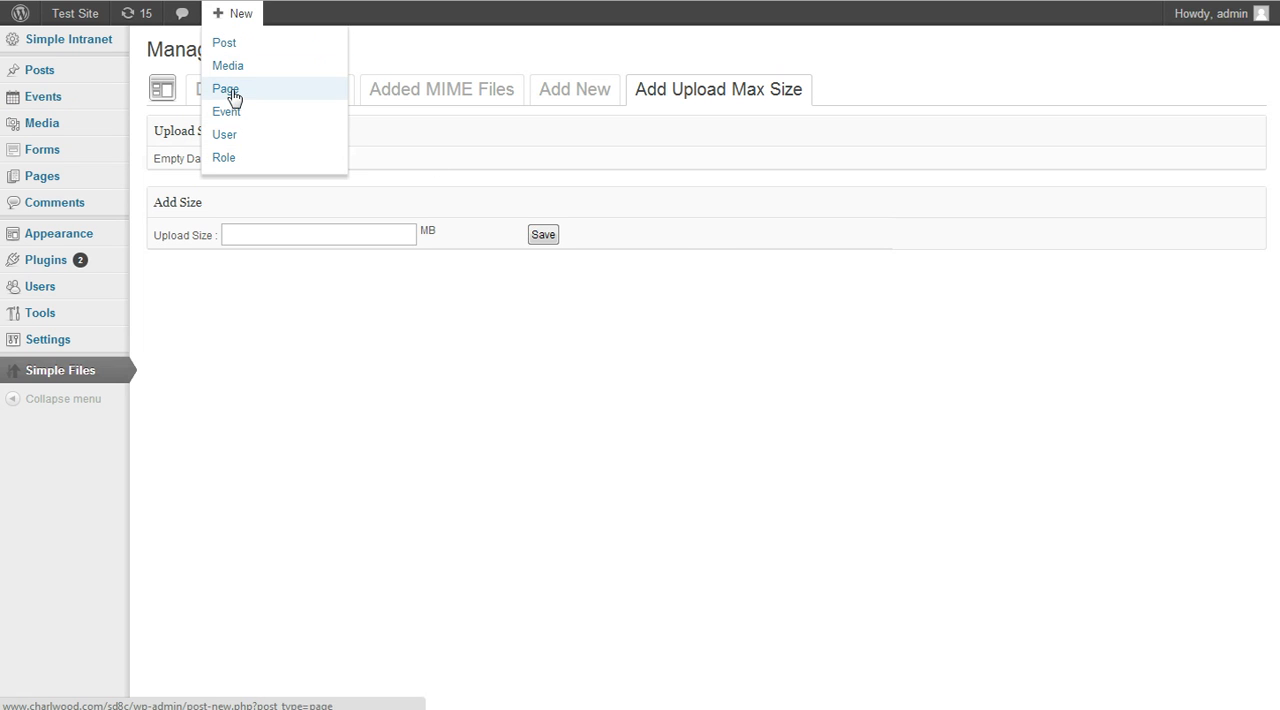
{"action": "left_click", "coordinate": [230, 92]}
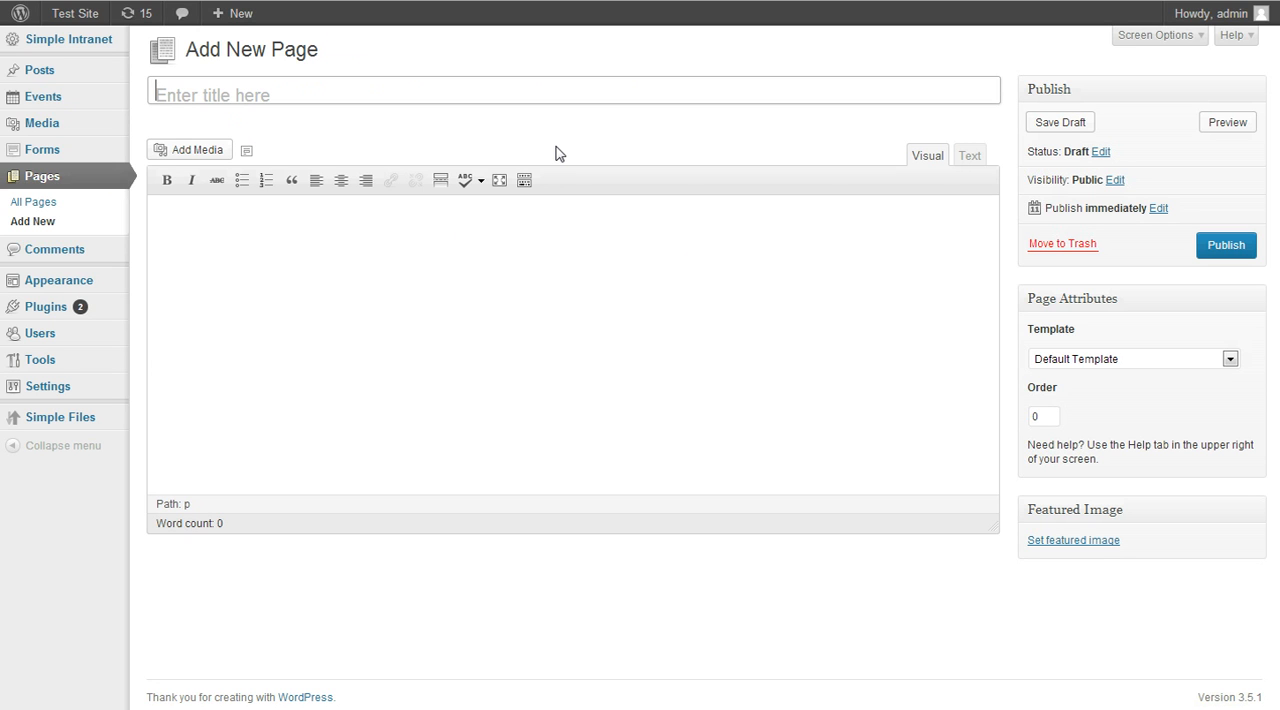
{"action": "key", "text": "shift"}
{"action": "type", "text": "File Mana"}
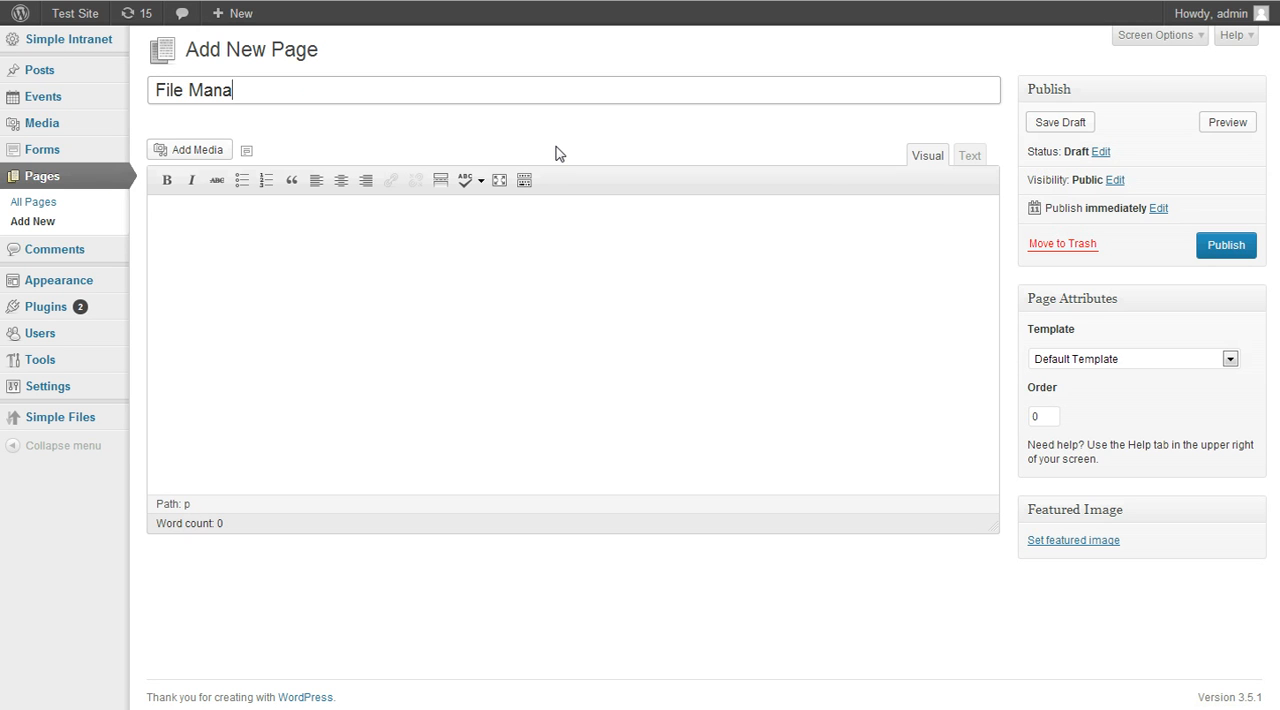
{"action": "type", "text": "gement Area"}
{"action": "key", "text": "Tab"}
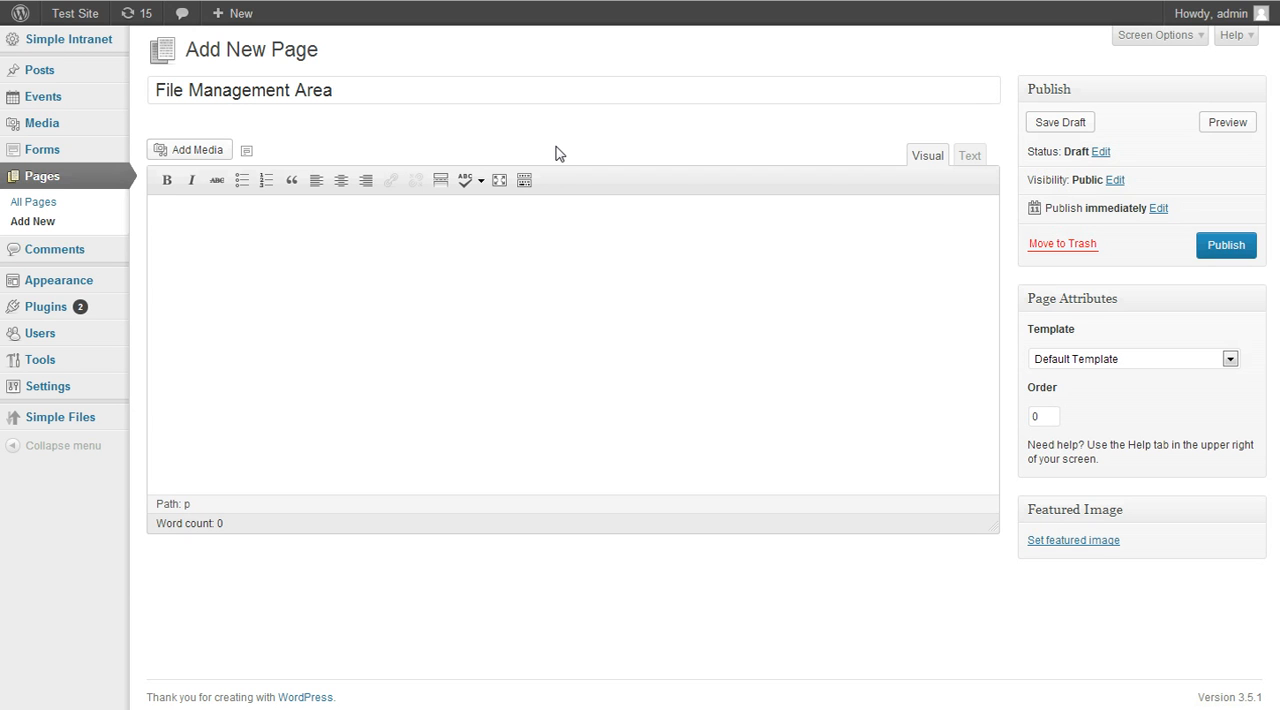
Publish the page with the shortcode [file] as its content and view it on the site
{"action": "type", "text": "[file]"}
{"action": "left_click", "coordinate": [1228, 246]}
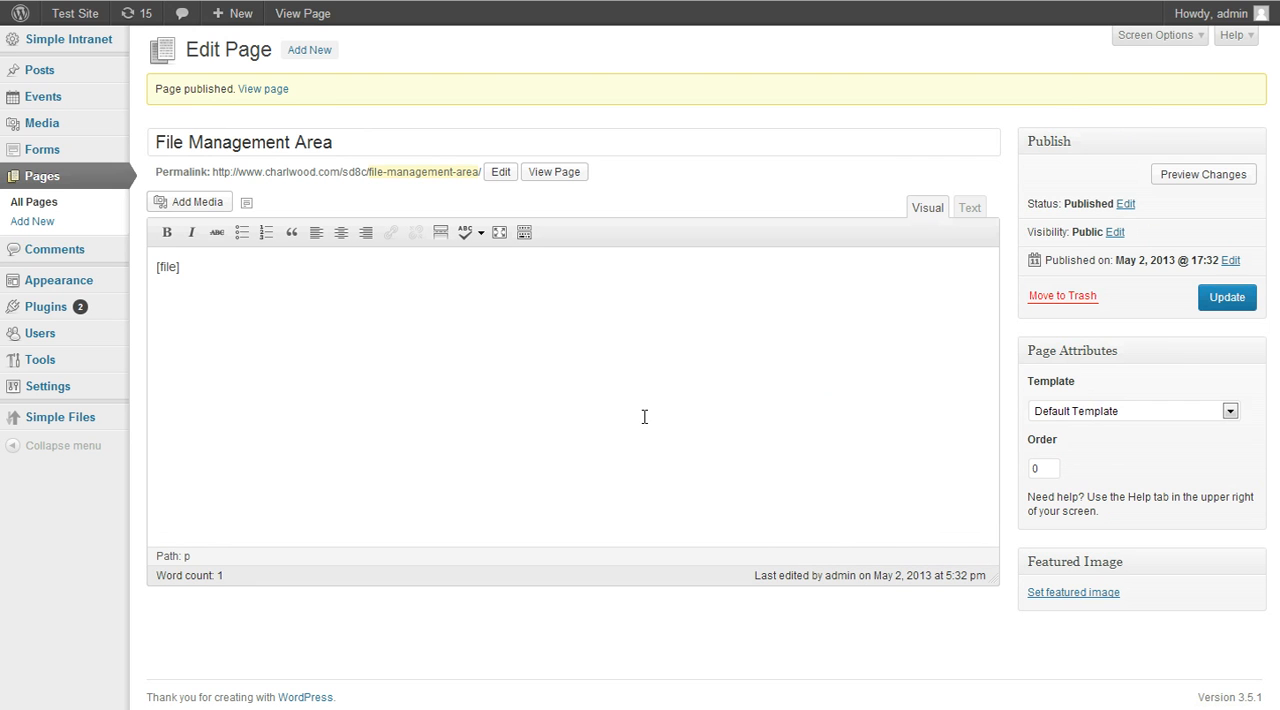
{"action": "left_click", "coordinate": [265, 91]}
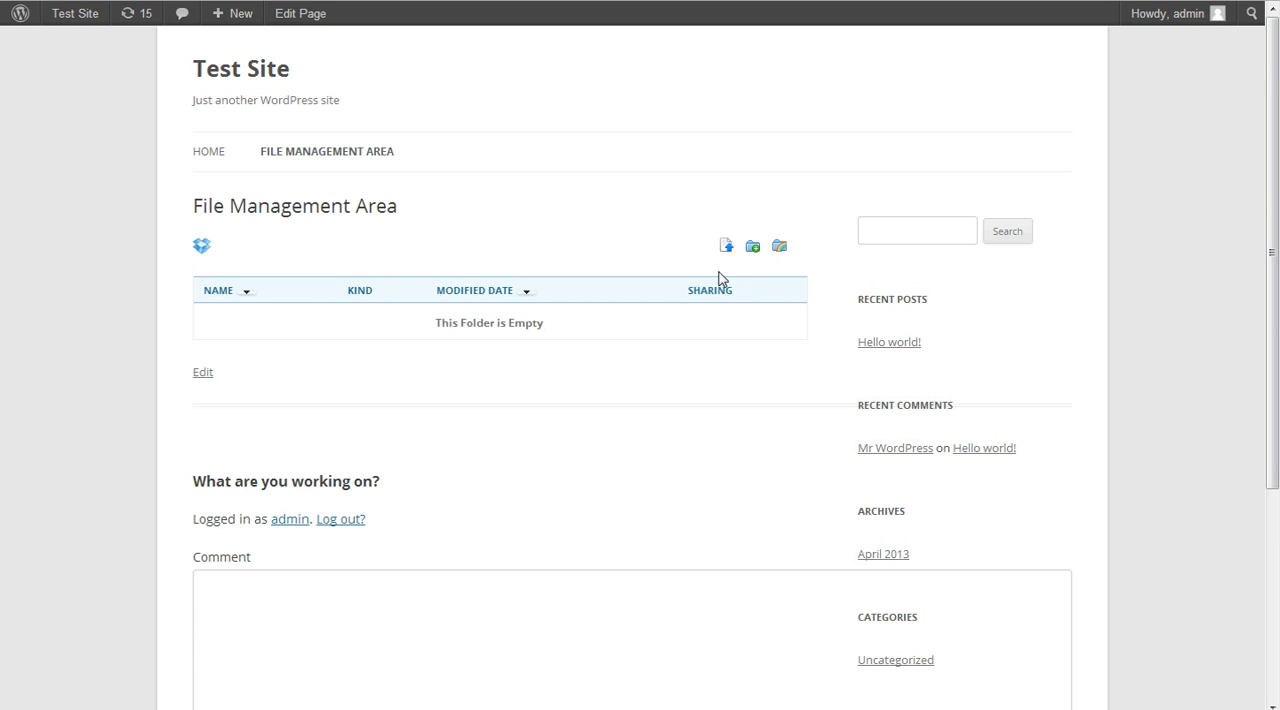
Add the existing media library image main_small.jpg to the empty file area
{"action": "left_click", "coordinate": [651, 320]}
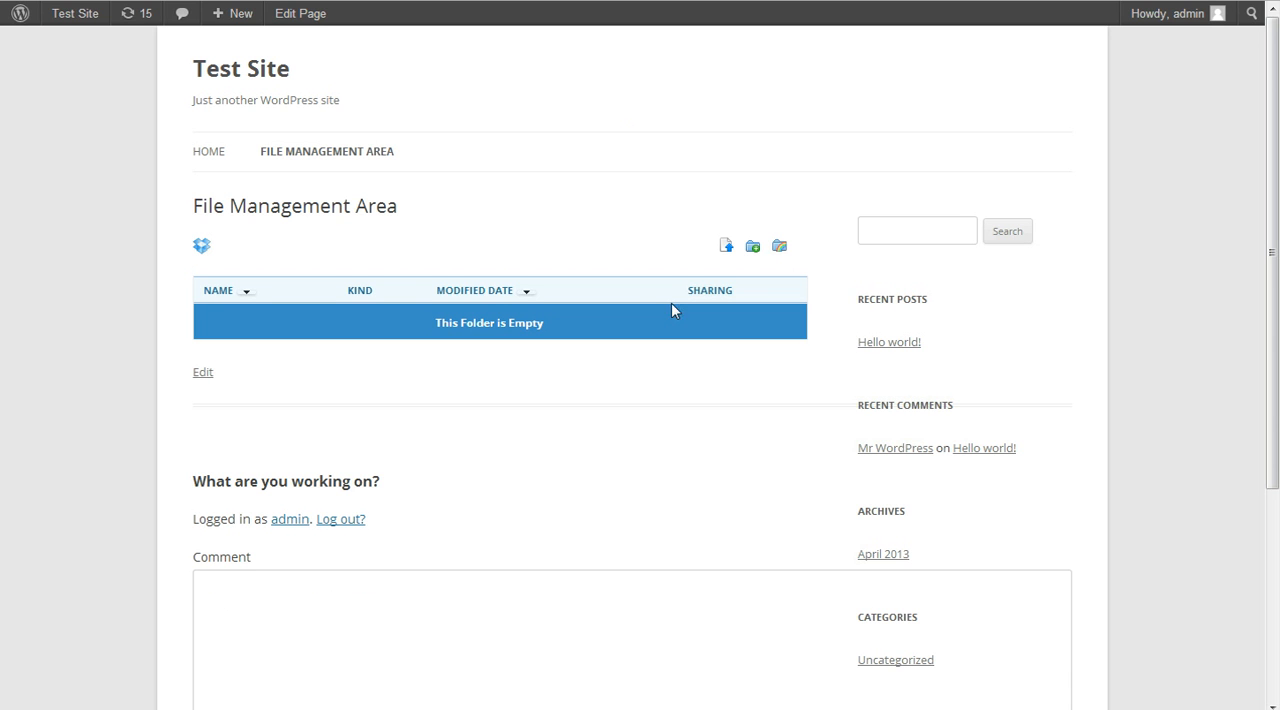
{"action": "left_click", "coordinate": [727, 248]}
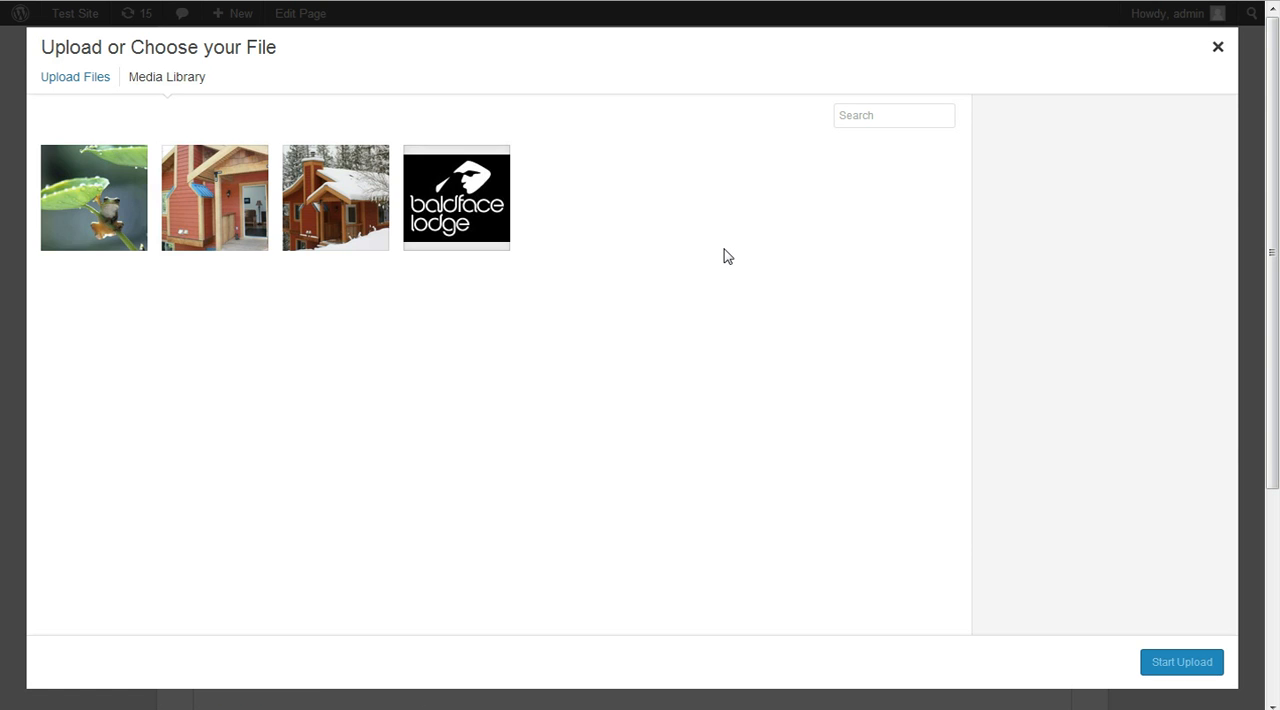
{"action": "left_click", "coordinate": [58, 79]}
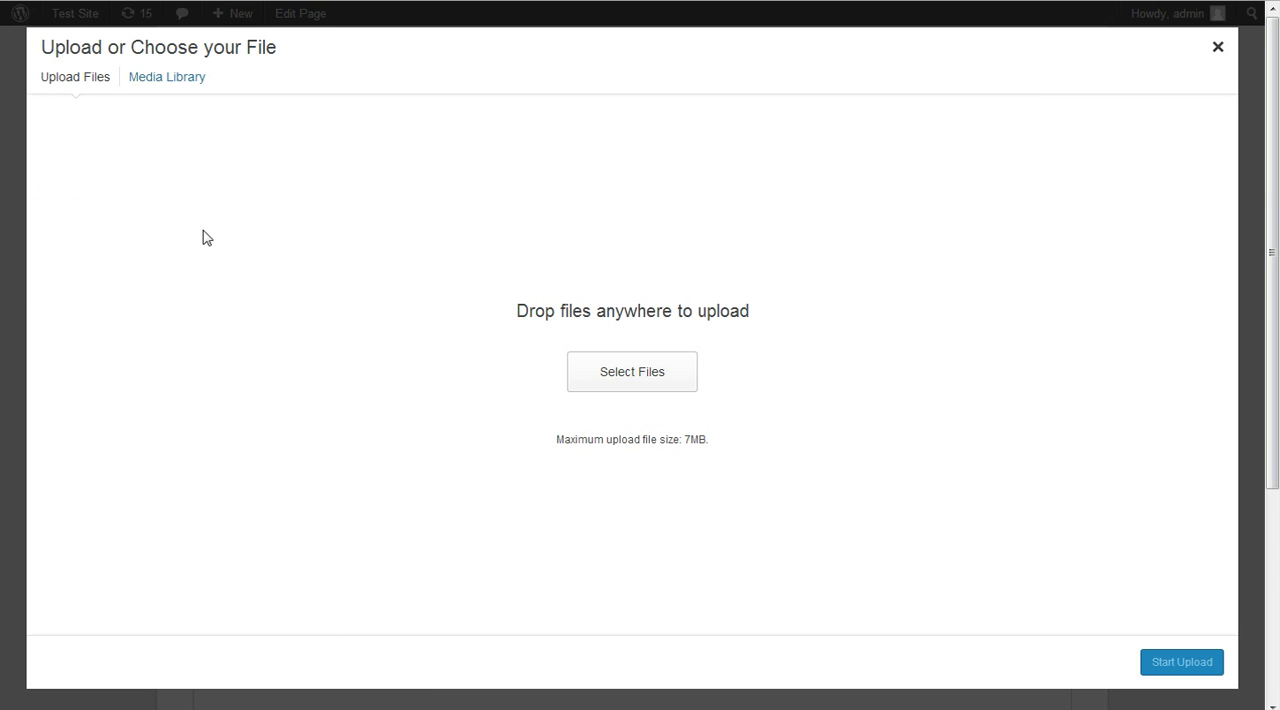
{"action": "left_click", "coordinate": [150, 84]}
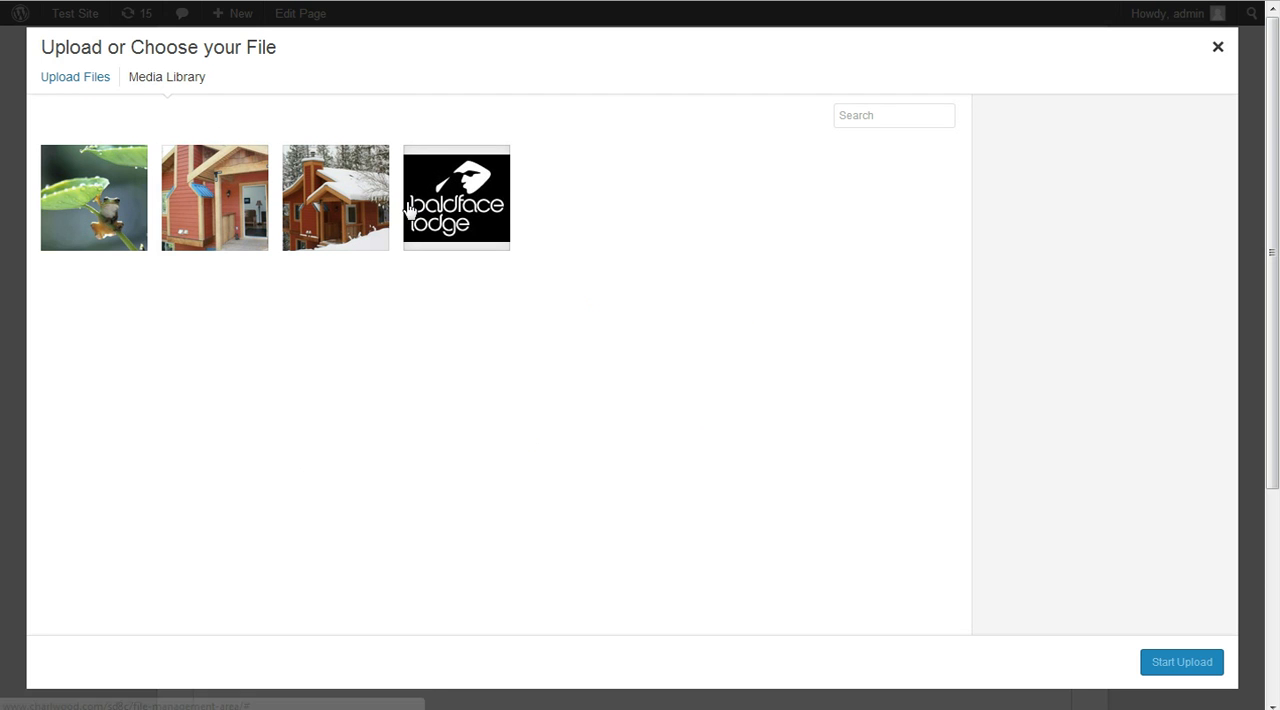
{"action": "left_click", "coordinate": [221, 210]}
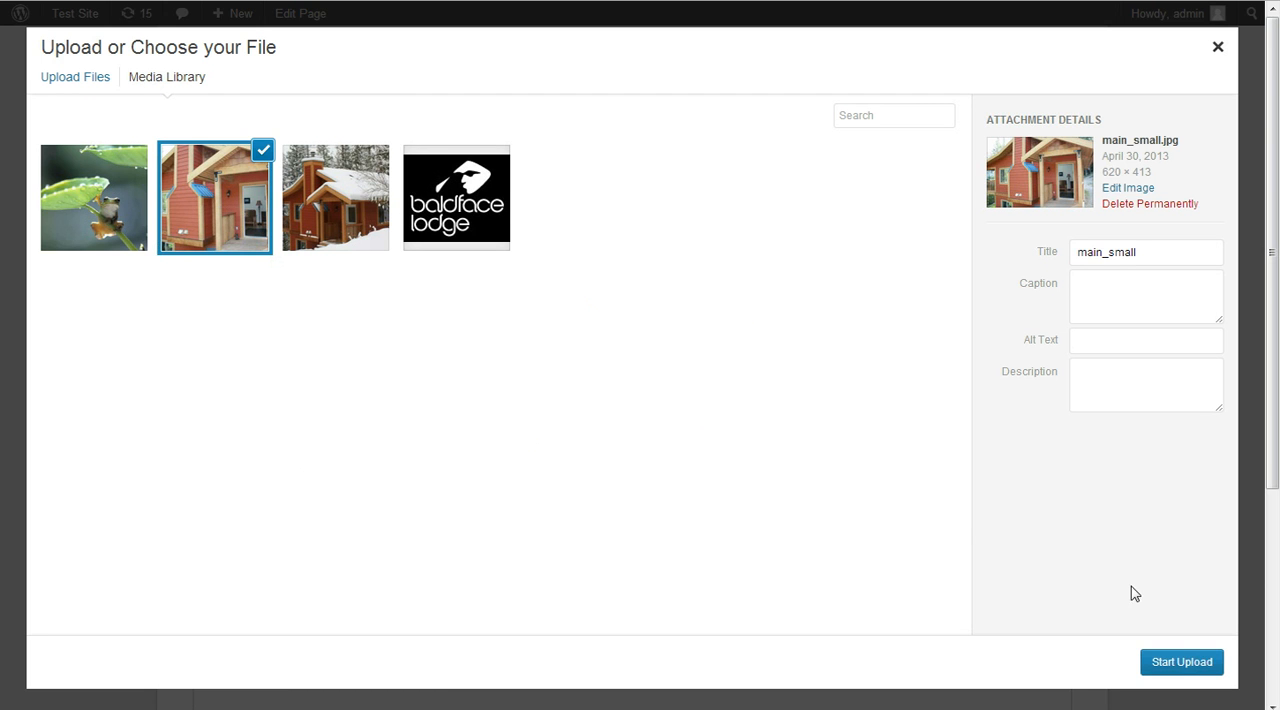
{"action": "left_click", "coordinate": [1185, 662]}
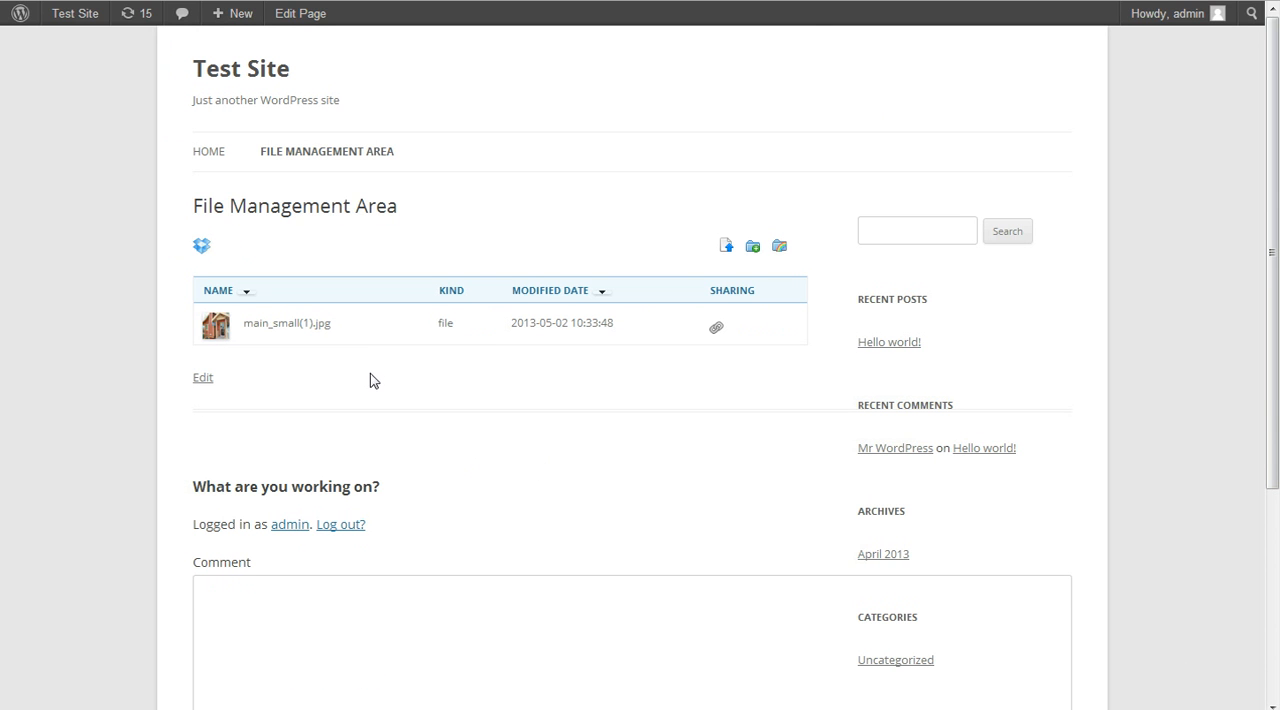
Rename the uploaded image in the file list to cabin1.jpg
{"action": "left_click", "coordinate": [367, 322]}
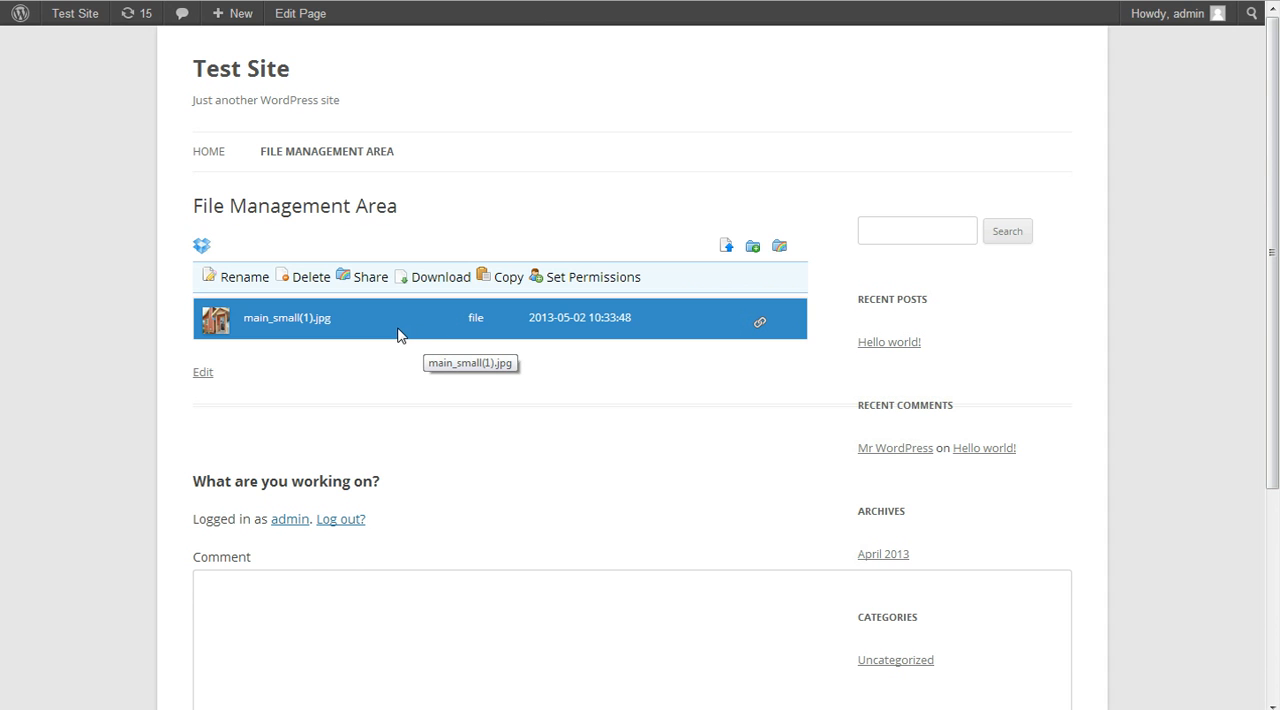
{"action": "left_click", "coordinate": [237, 279]}
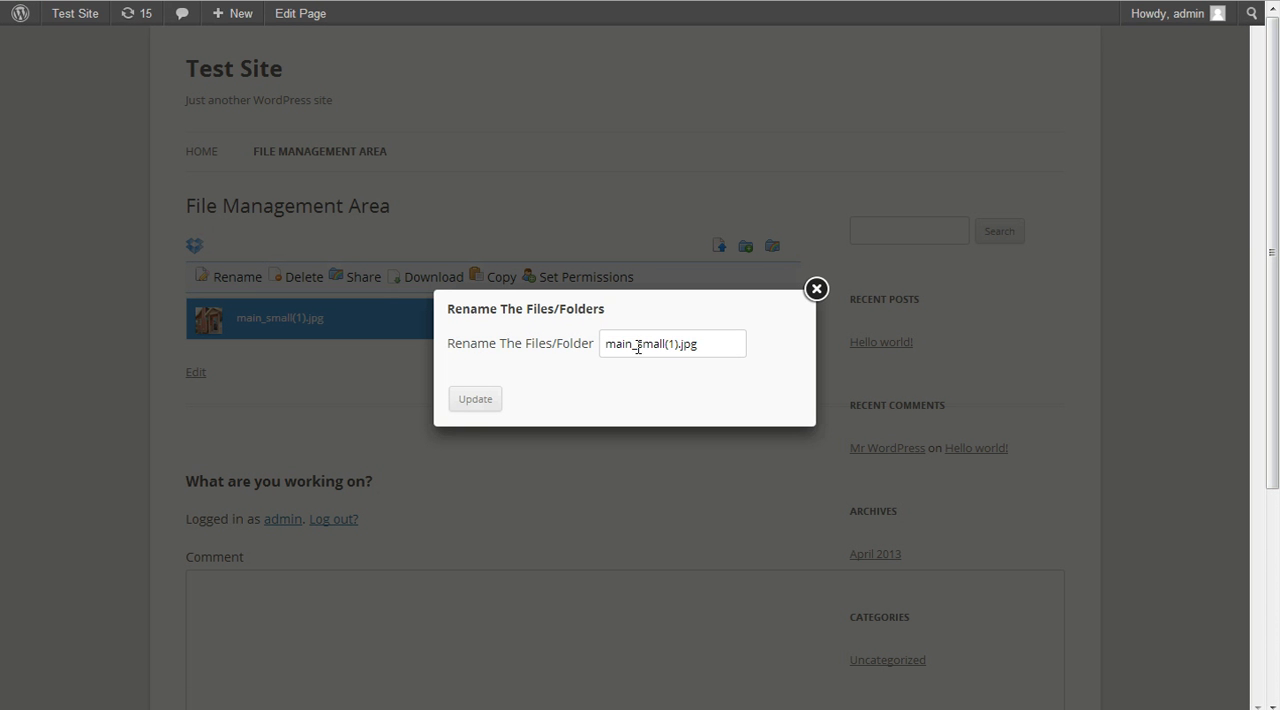
{"action": "left_click_drag", "start_coordinate": [680, 344], "coordinate": [508, 360]}
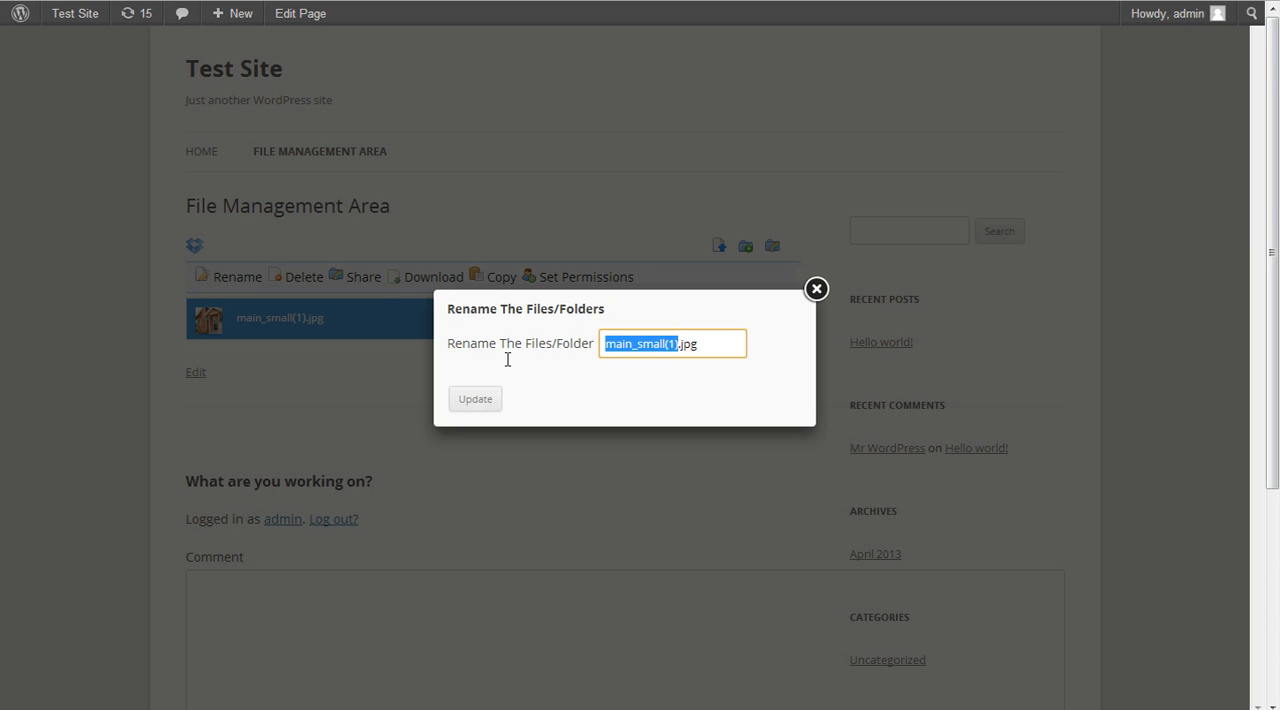
{"action": "key", "text": "BackSpace"}
{"action": "type", "text": "cabin1"}
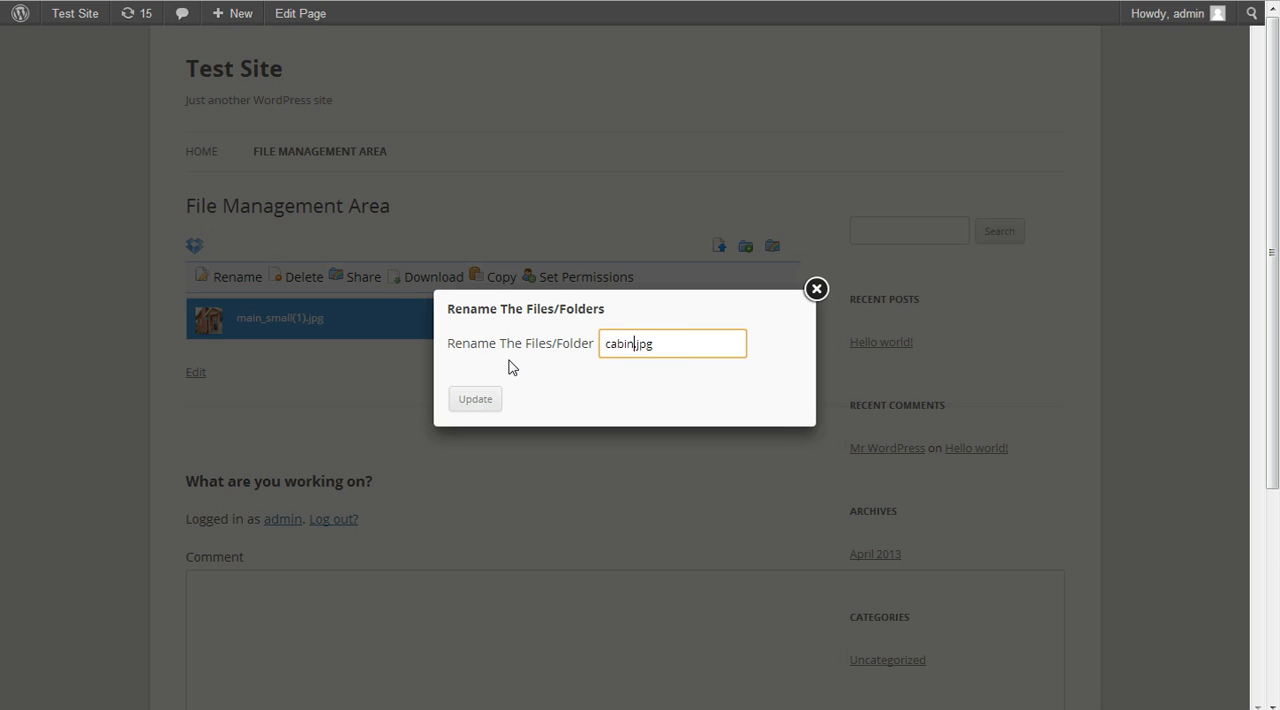
{"action": "left_click", "coordinate": [483, 399]}
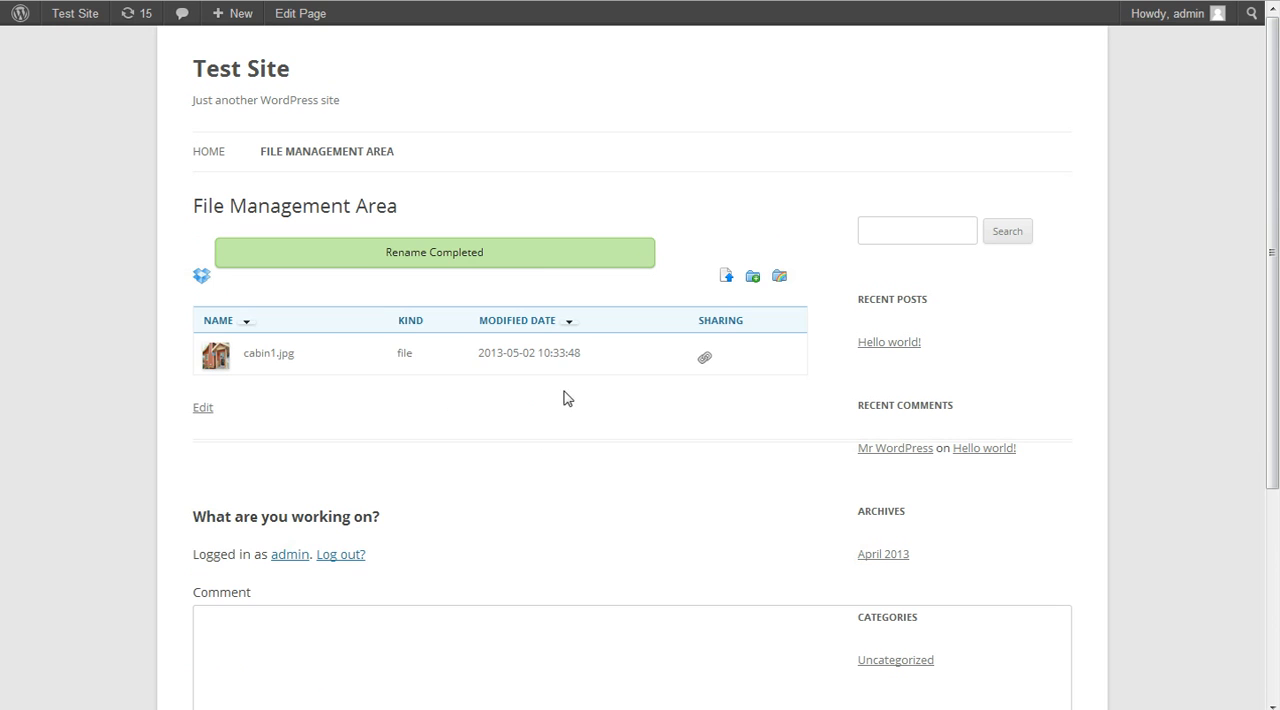
Remove the Subscriber role's New Folder, Rename, Delete, Copy and Download permissions on cabin1.jpg, keeping Share and View
{"action": "left_click", "coordinate": [346, 360]}
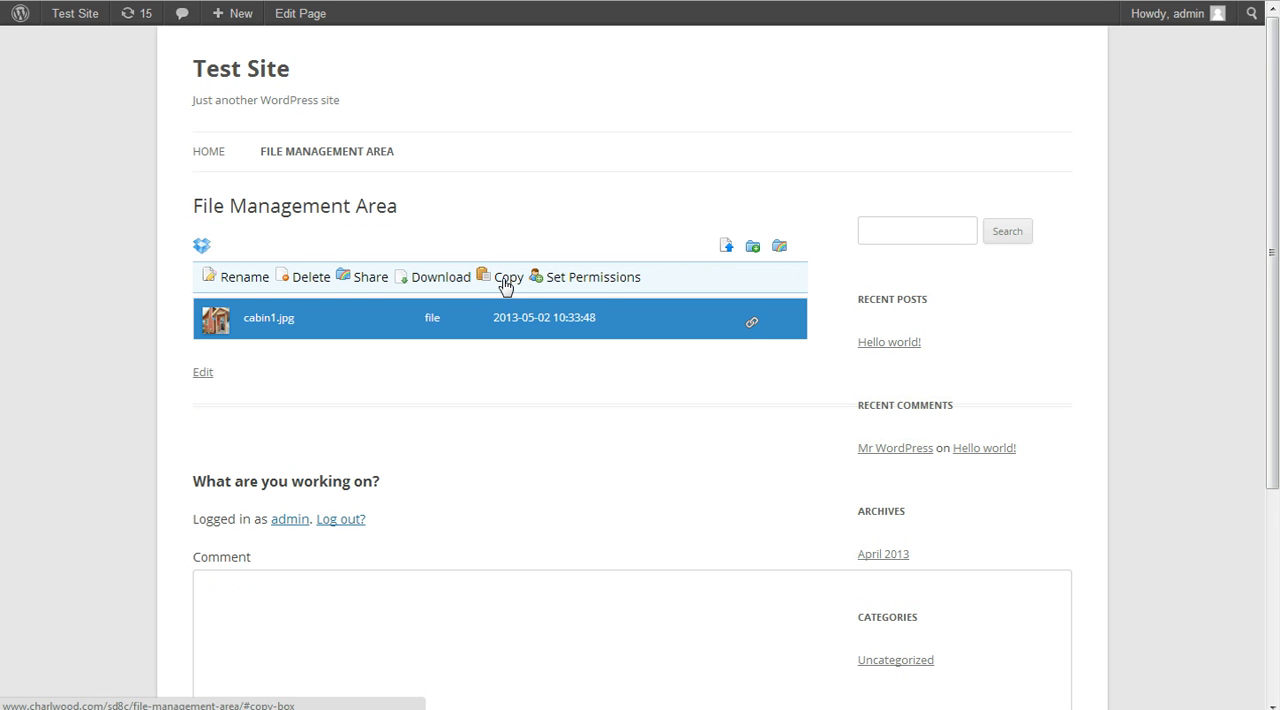
{"action": "left_click", "coordinate": [596, 283]}
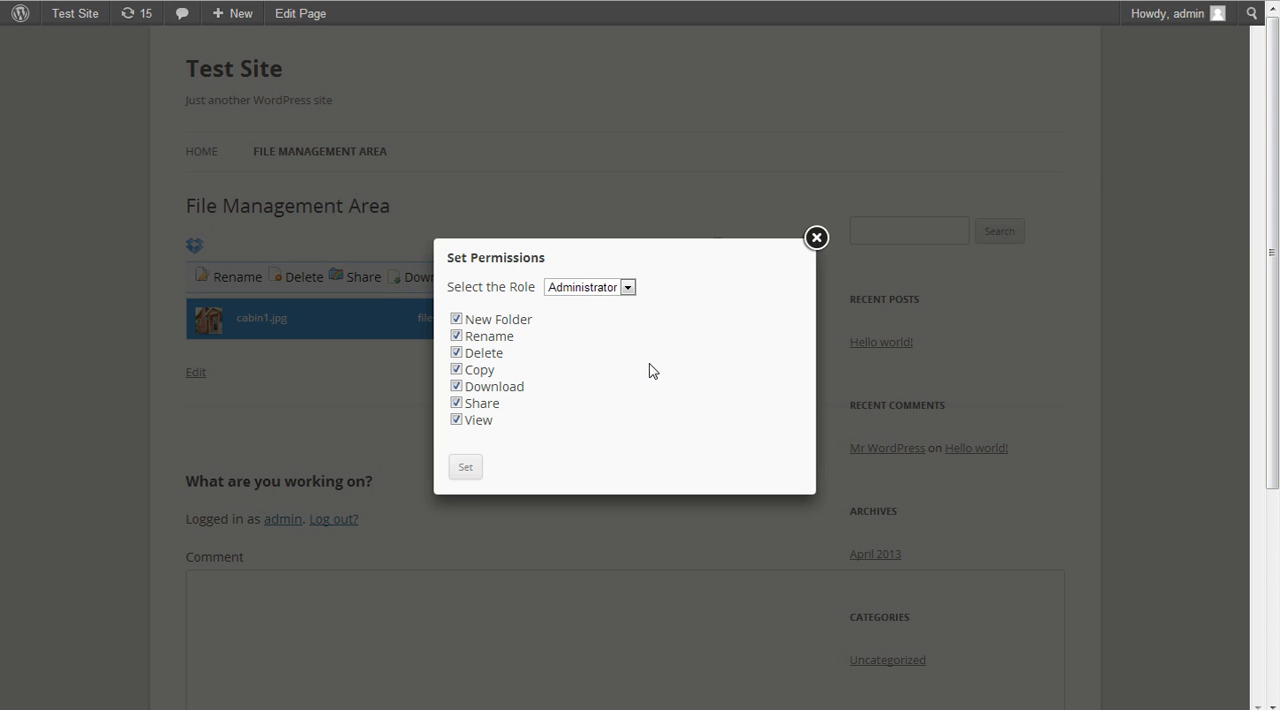
{"action": "left_click", "coordinate": [590, 289]}
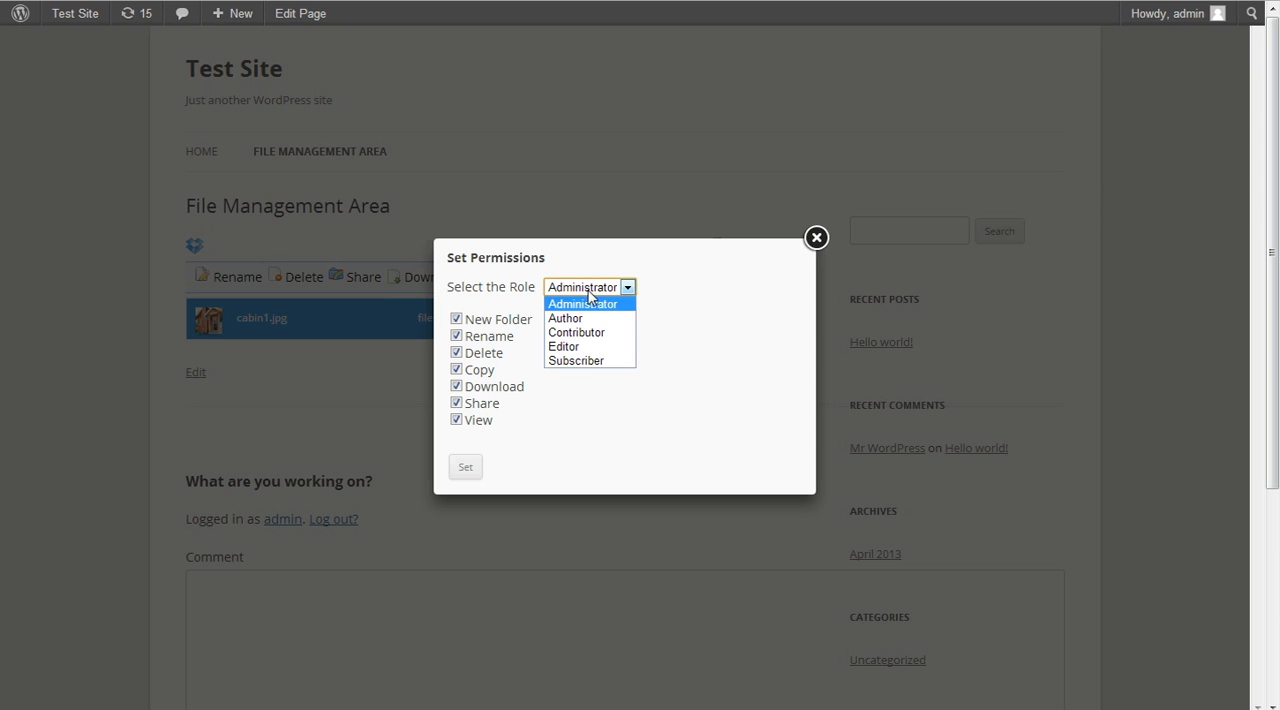
{"action": "left_click", "coordinate": [588, 362]}
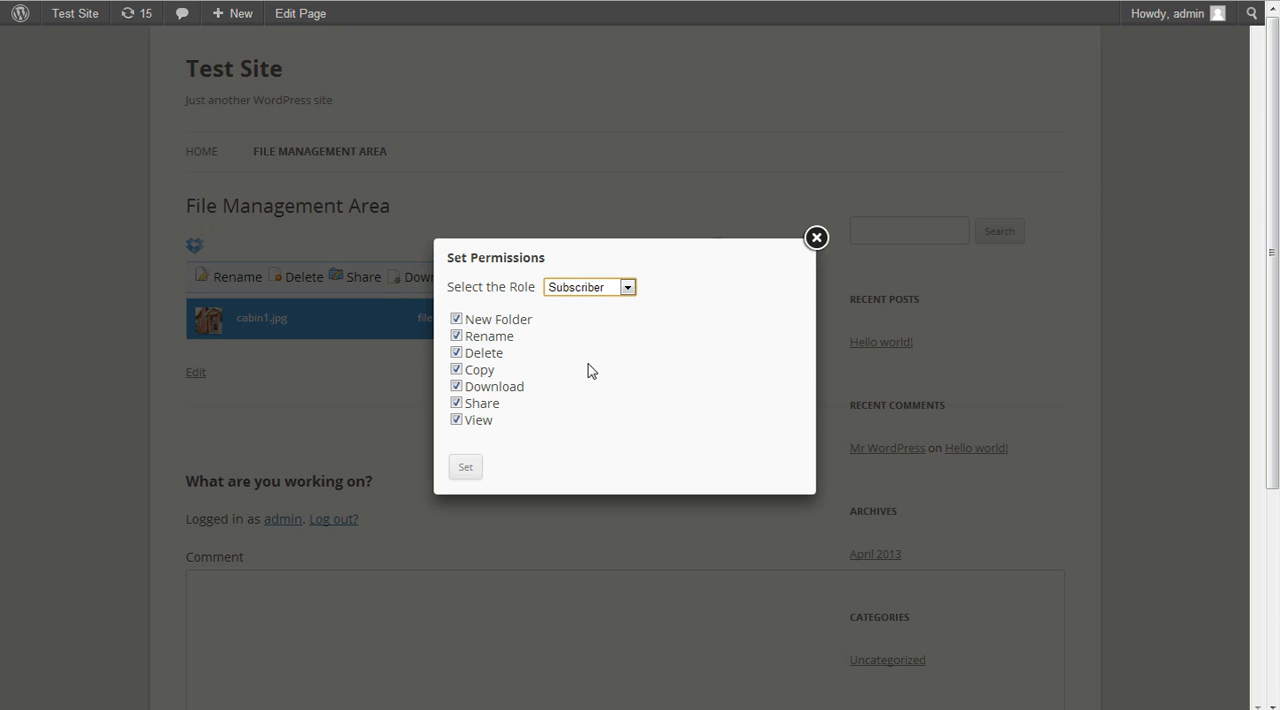
{"action": "left_click", "coordinate": [456, 404]}
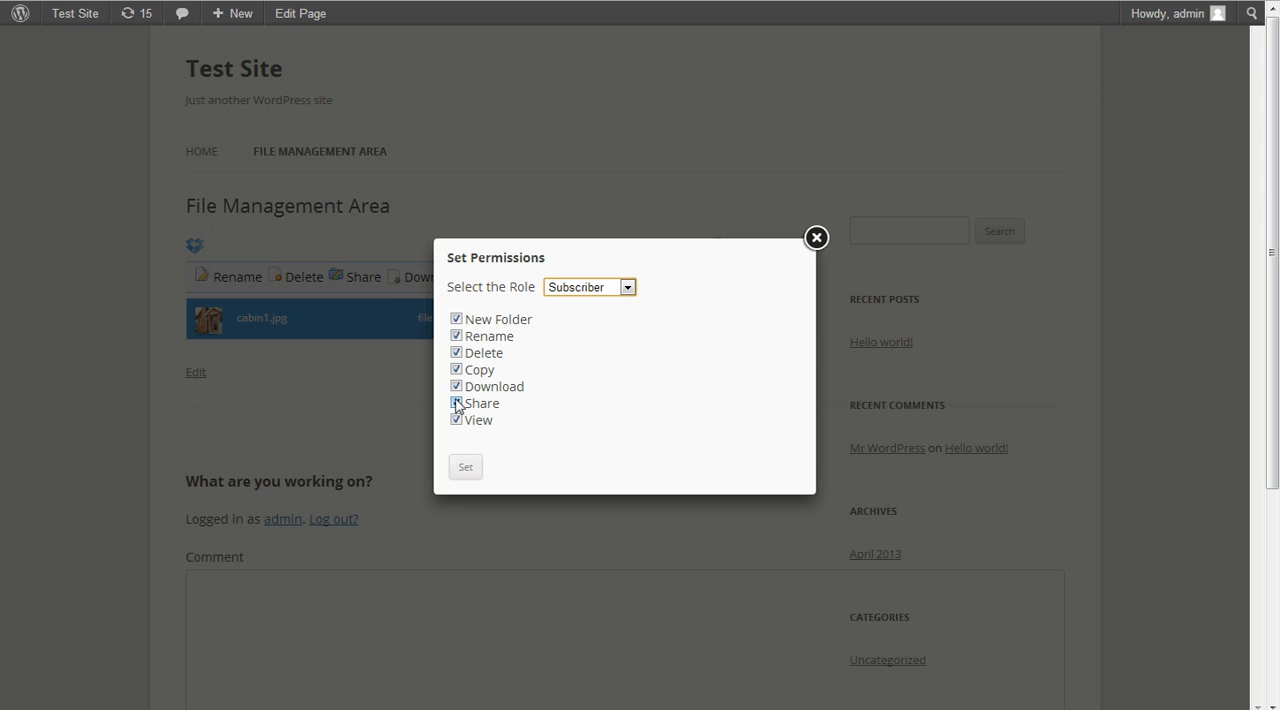
{"action": "left_click", "coordinate": [457, 402]}
{"action": "left_click", "coordinate": [457, 387]}
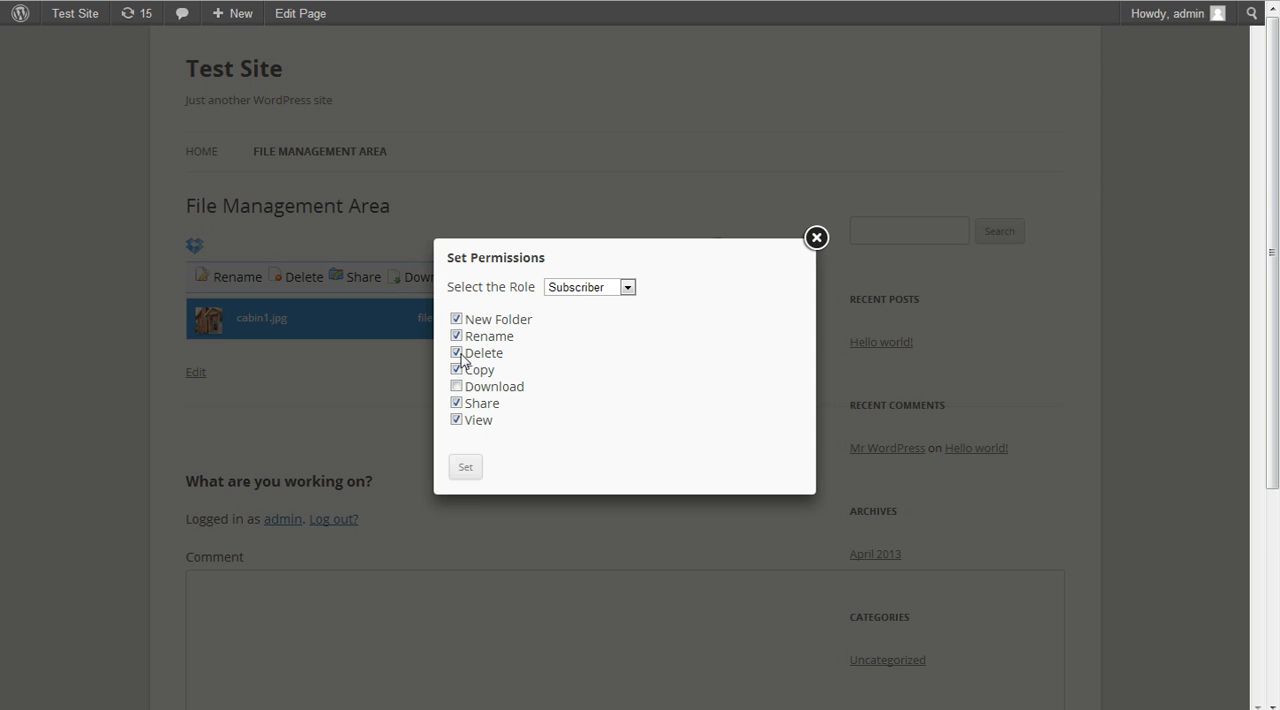
{"action": "left_click", "coordinate": [458, 353]}
{"action": "left_click", "coordinate": [457, 335]}
{"action": "left_click", "coordinate": [457, 319]}
{"action": "left_click", "coordinate": [458, 370]}
{"action": "left_click", "coordinate": [465, 469]}
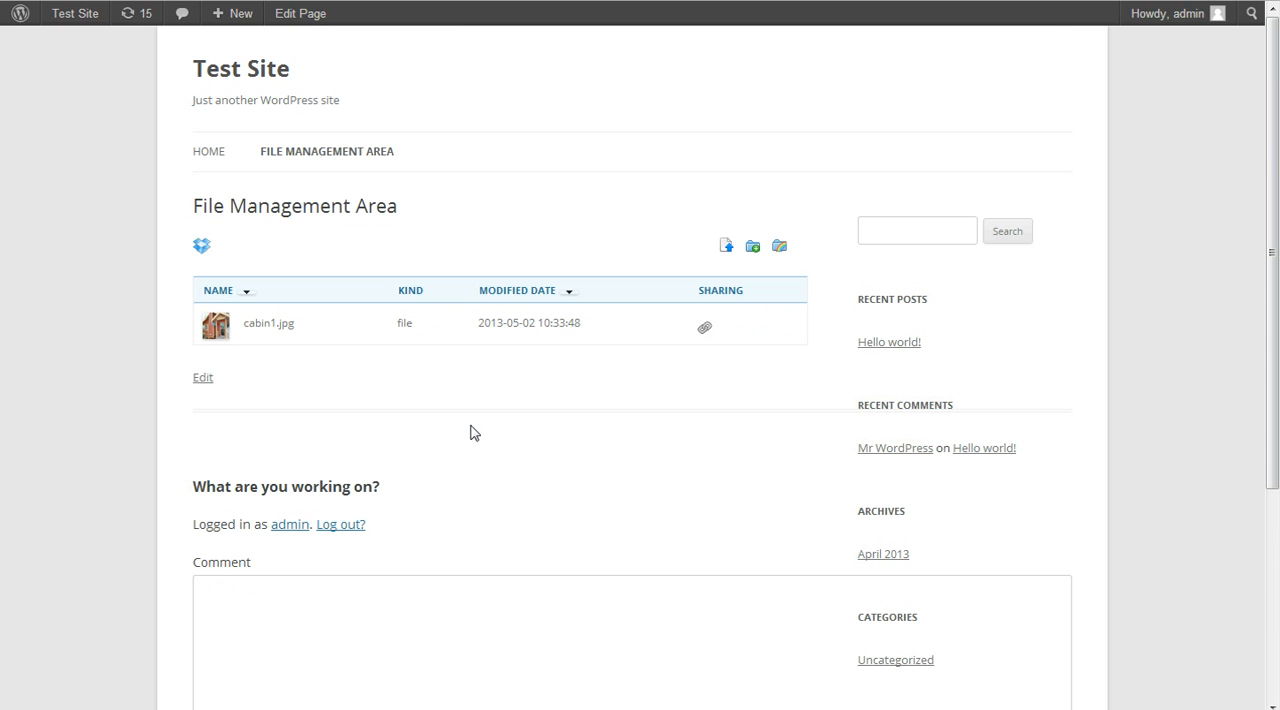
Create a folder named Folder1 in the file management area
{"action": "left_click", "coordinate": [756, 248]}
{"action": "left_click", "coordinate": [676, 340]}
{"action": "type", "text": "Folder1"}
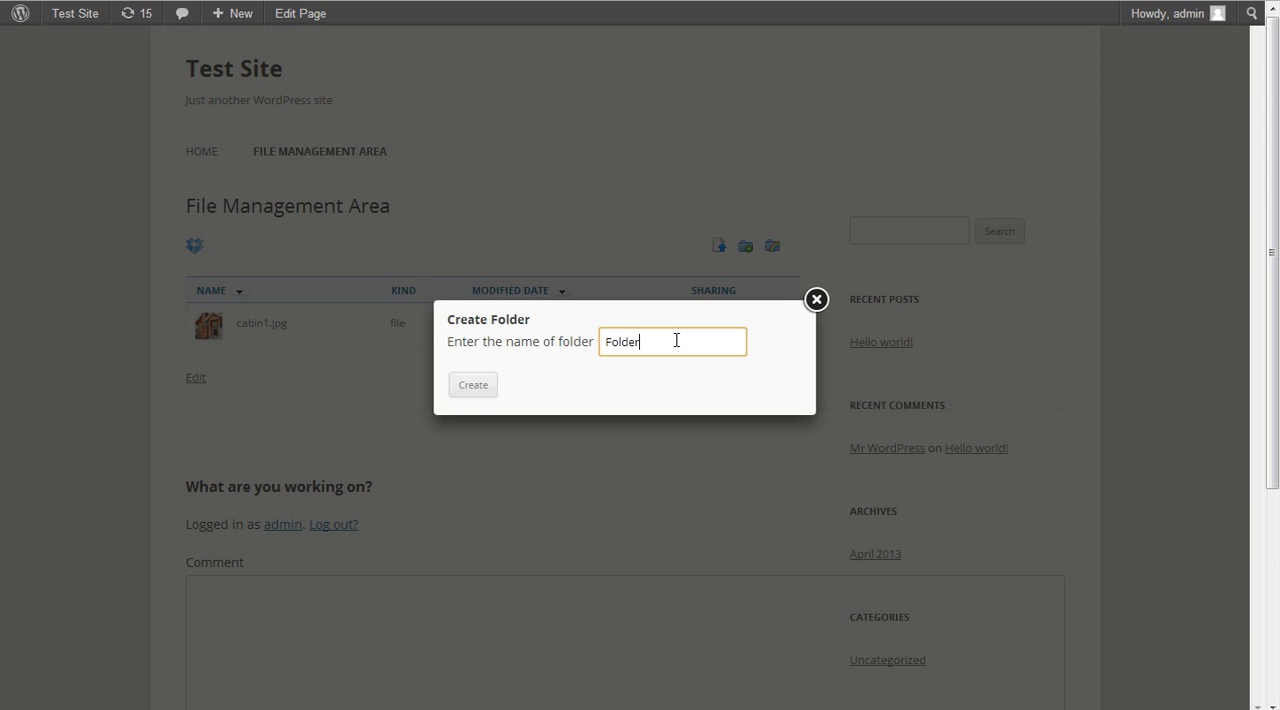
{"action": "left_click", "coordinate": [466, 393]}
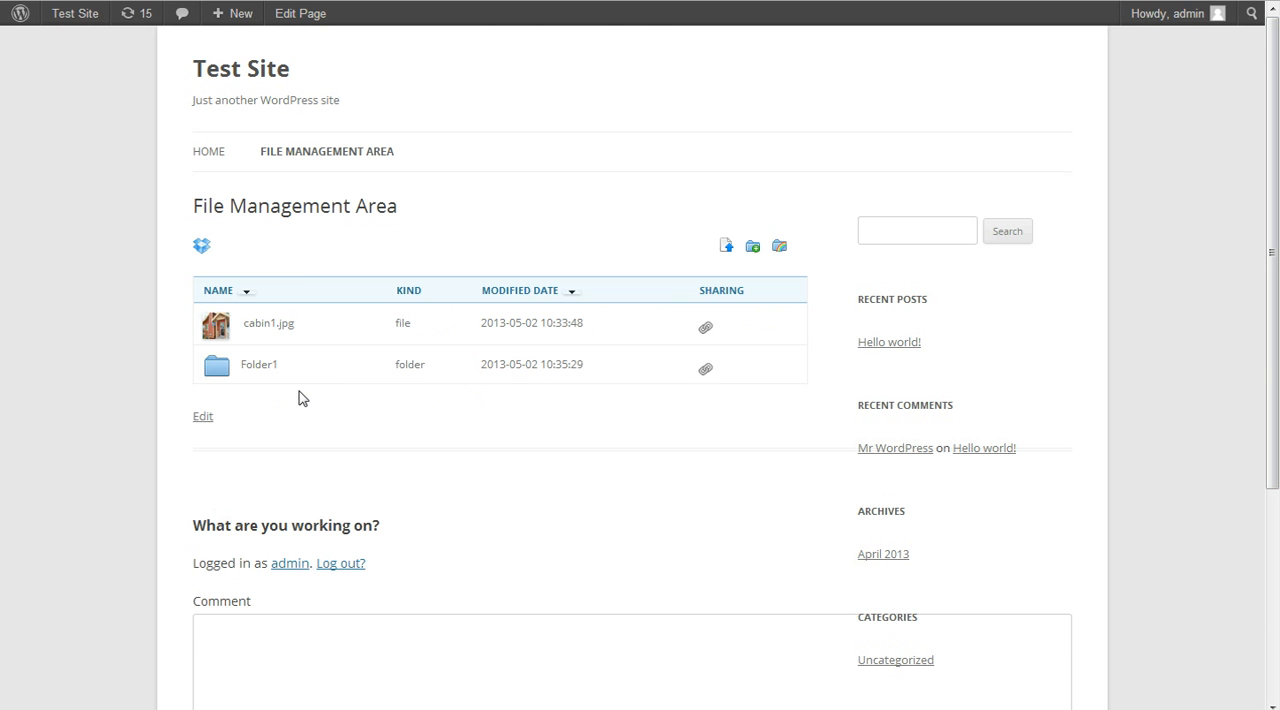
Move cabin1.jpg into the folder Folder1
{"action": "left_click", "coordinate": [312, 372]}
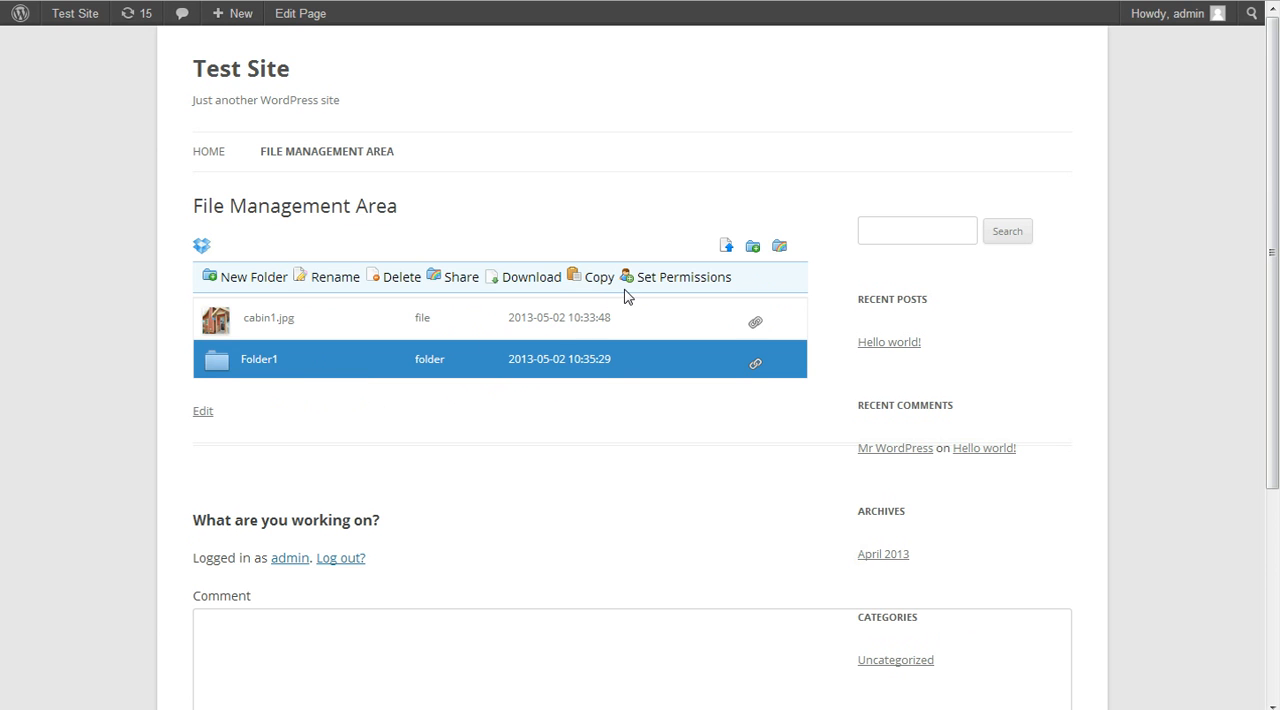
{"action": "left_click", "coordinate": [360, 322]}
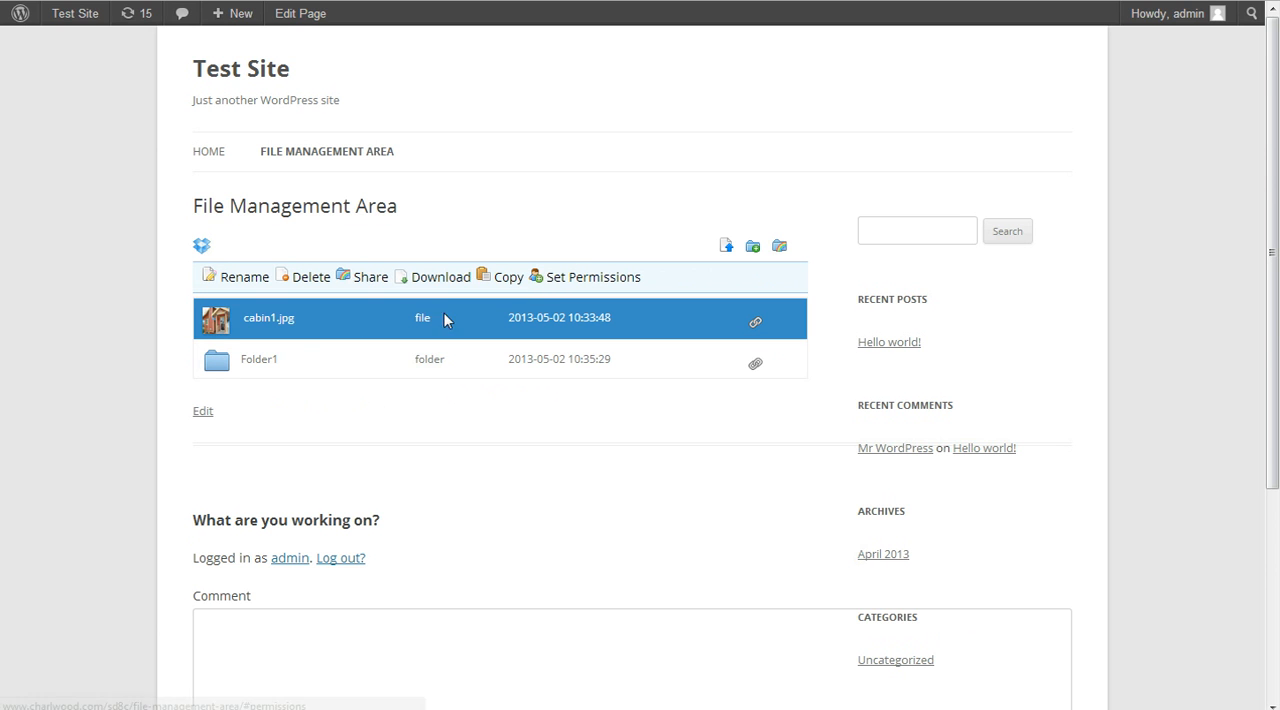
{"action": "left_click", "coordinate": [309, 357]}
{"action": "left_click", "coordinate": [345, 322]}
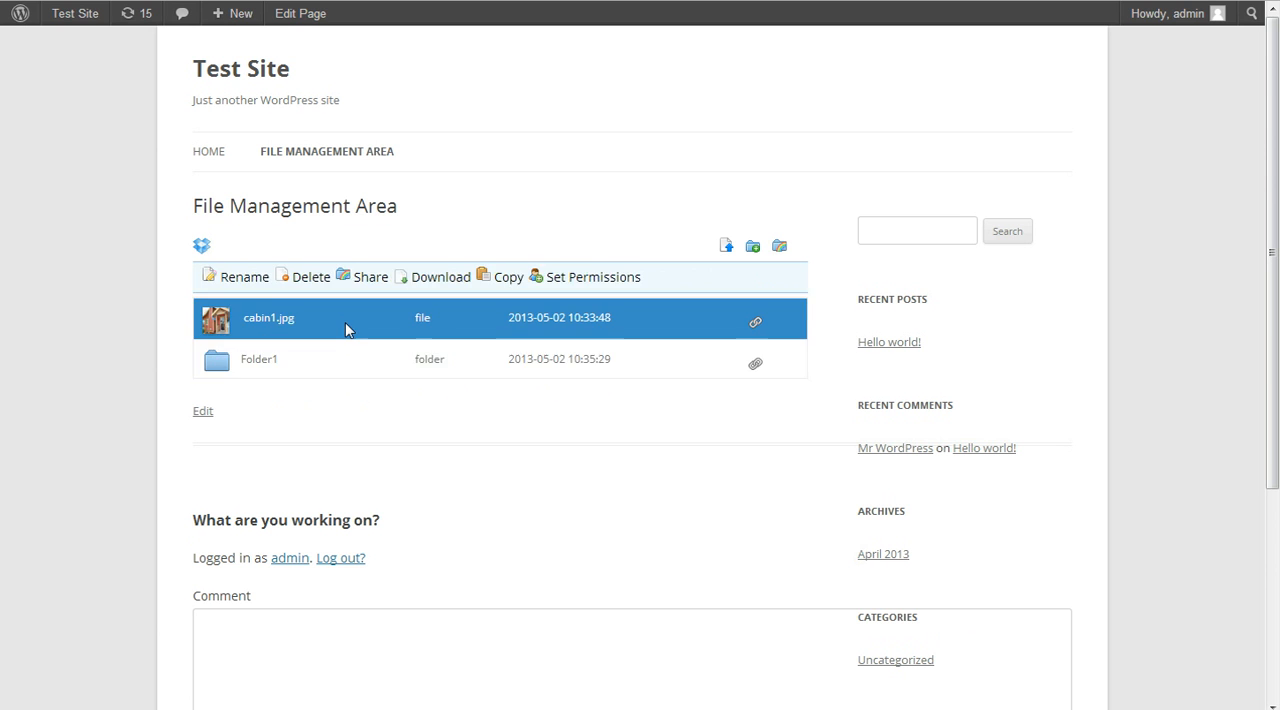
{"action": "left_click_drag", "start_coordinate": [331, 317], "coordinate": [330, 366]}
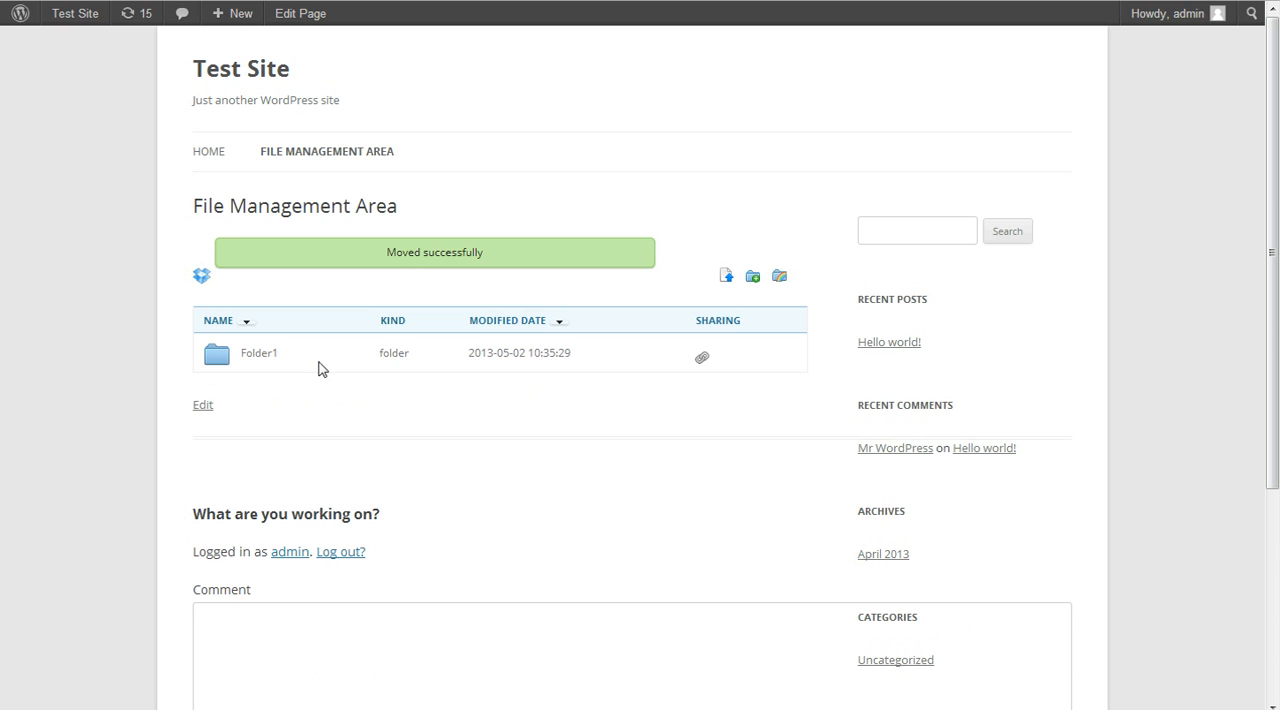
Open Folder1 and share the file cabin1.jpg inside it by e-mail, entering the recipient's e-mail address
{"action": "left_click", "coordinate": [305, 328]}
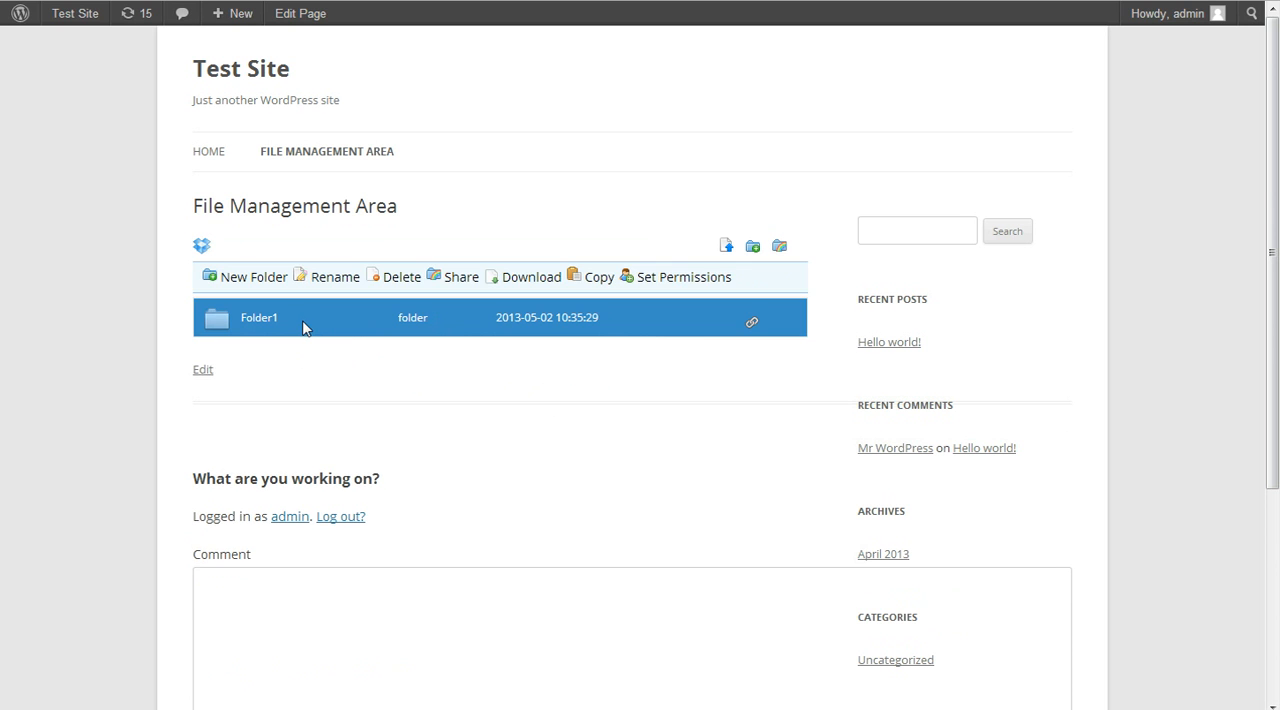
{"action": "double_click", "coordinate": [306, 328]}
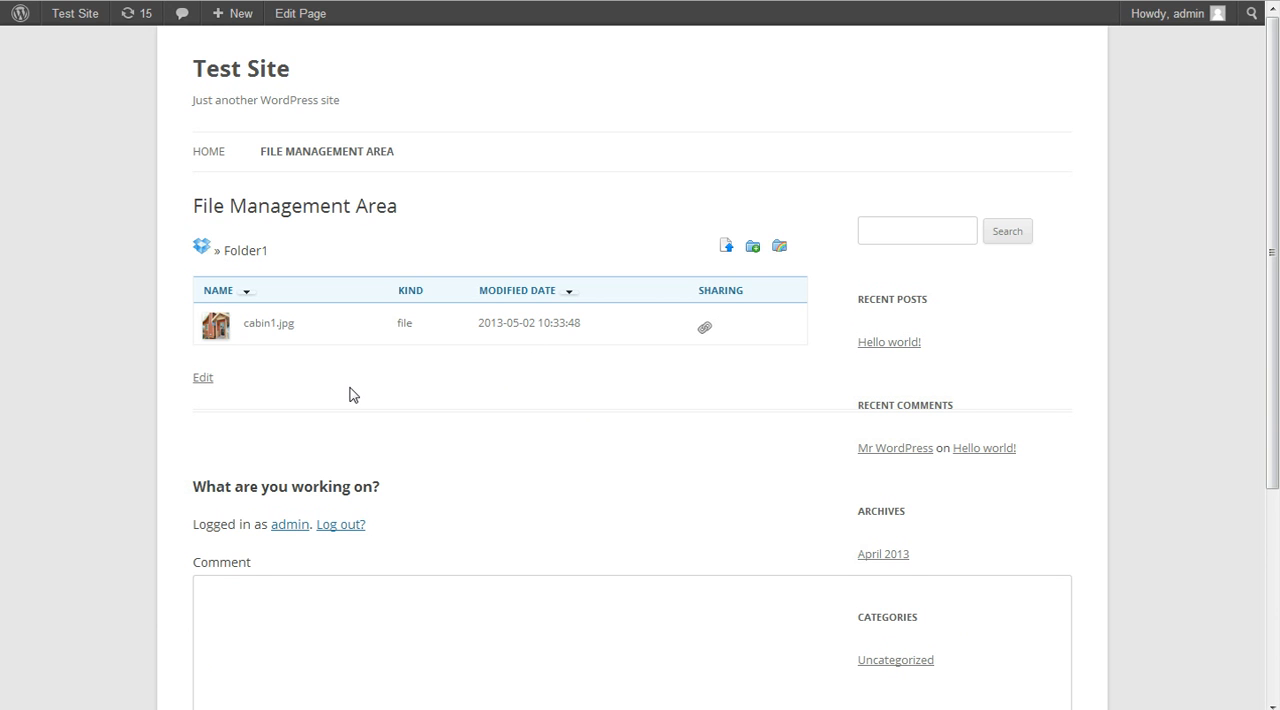
{"action": "left_click", "coordinate": [340, 326]}
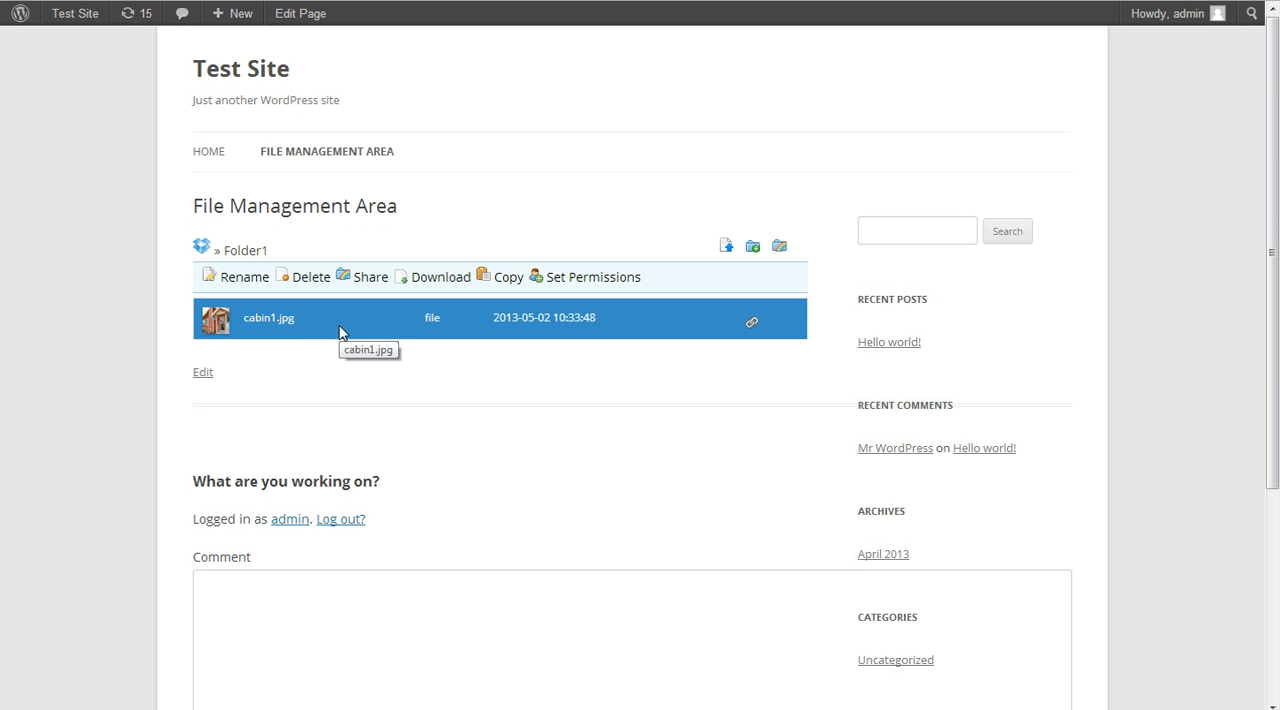
{"action": "left_click", "coordinate": [367, 281]}
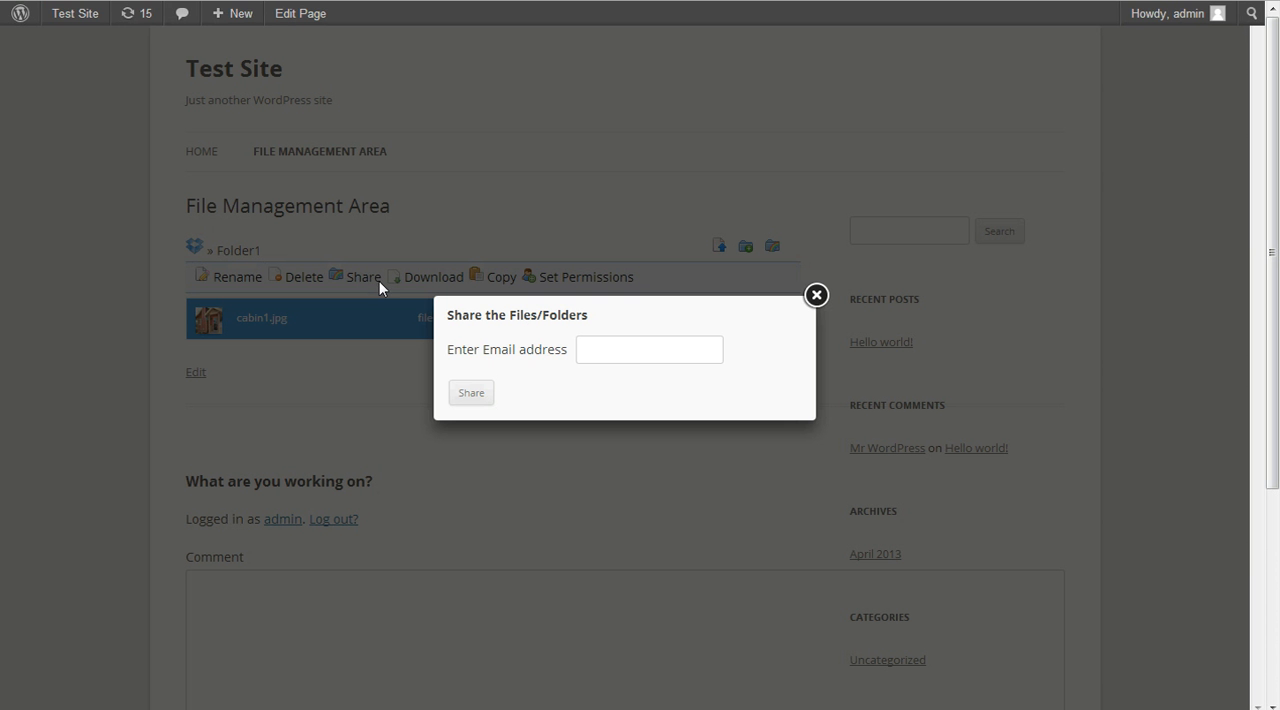
{"action": "left_click", "coordinate": [642, 353]}
{"action": "type", "text": "chris"}
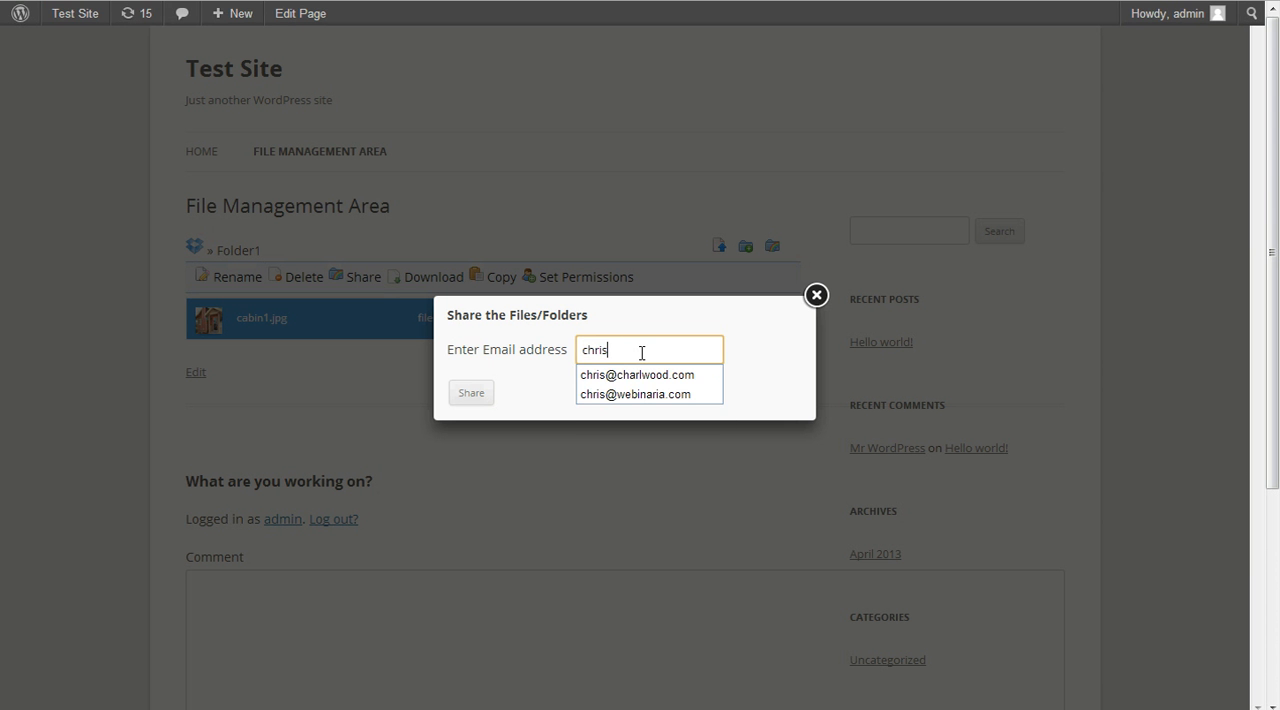
{"action": "left_click", "coordinate": [642, 375]}
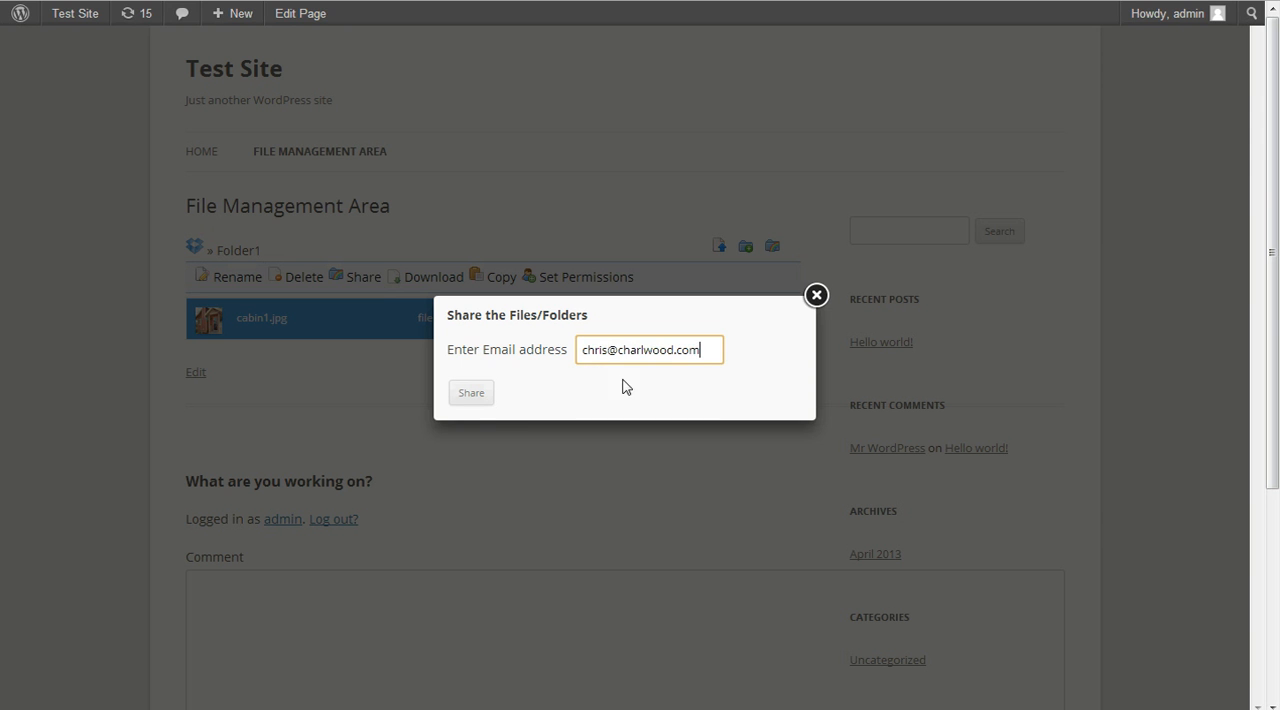
{"action": "left_click", "coordinate": [473, 395]}
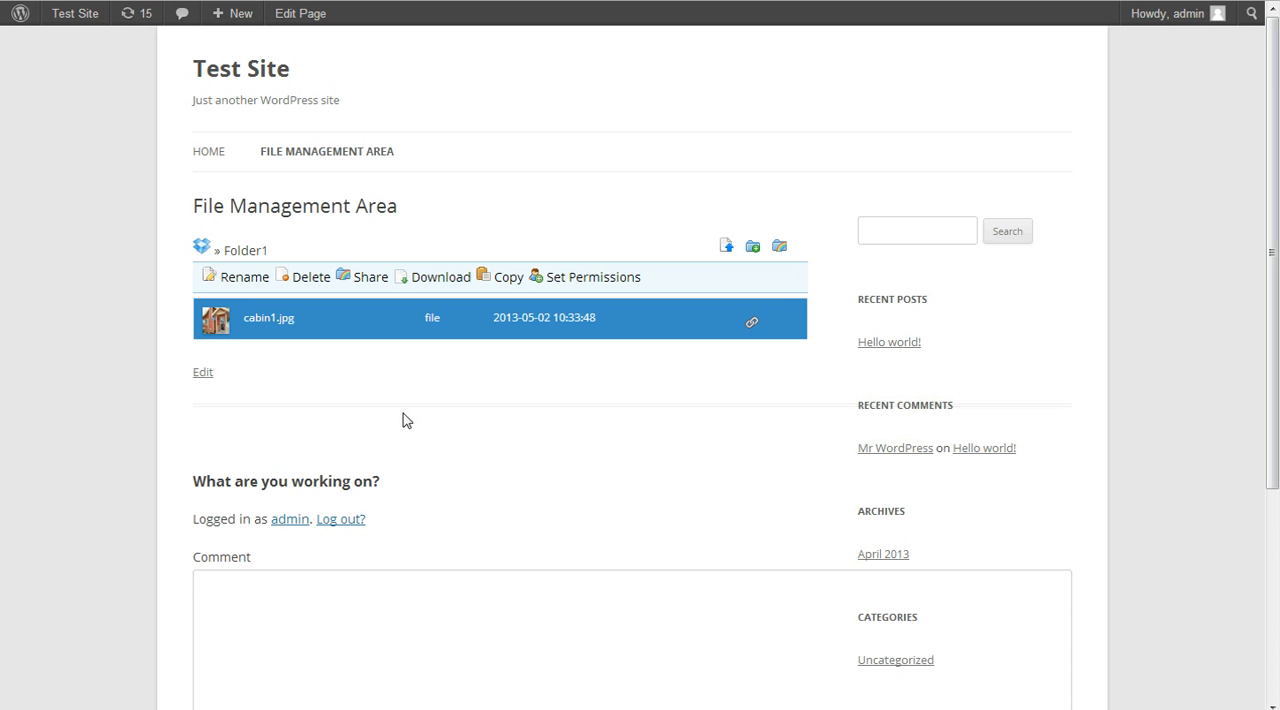